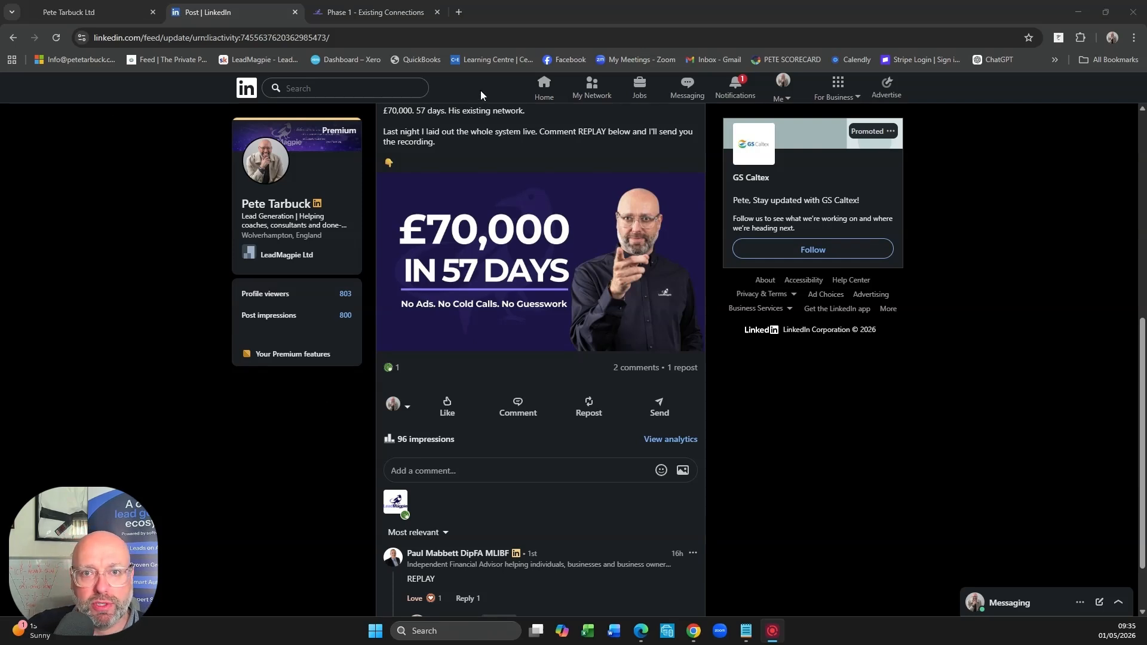
- Open the LinkedIn home feed, and switch to the Phase 1 - Existing Connections pipeline in LeadMagpie
{"action": "left_click", "coordinate": [542, 91]}
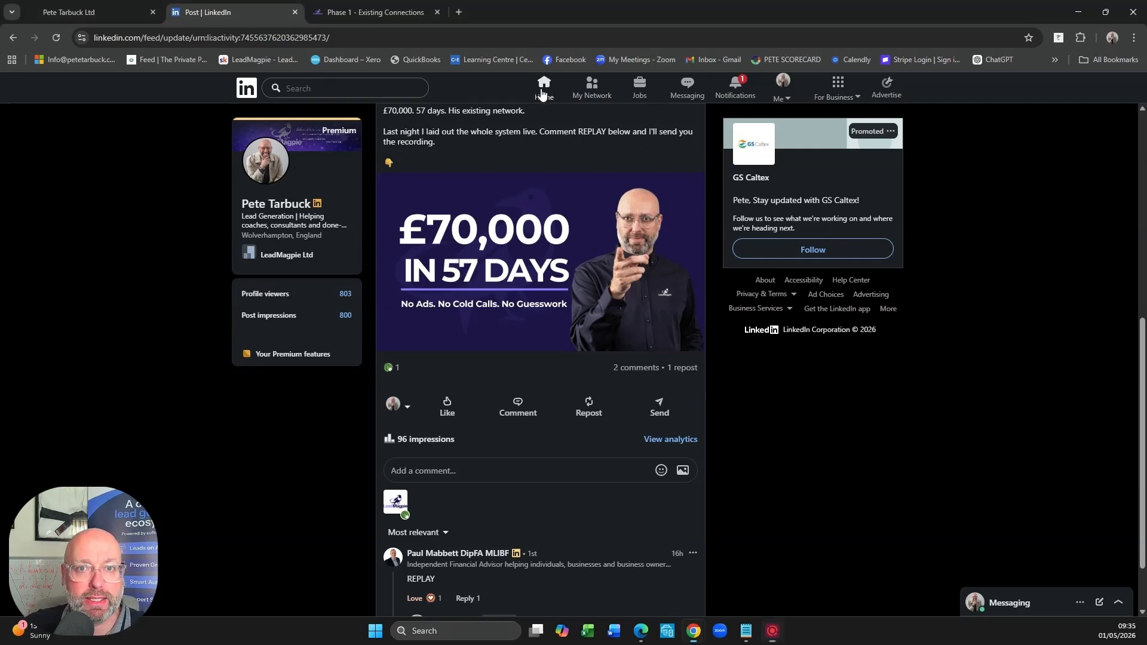
{"action": "left_click", "coordinate": [541, 92]}
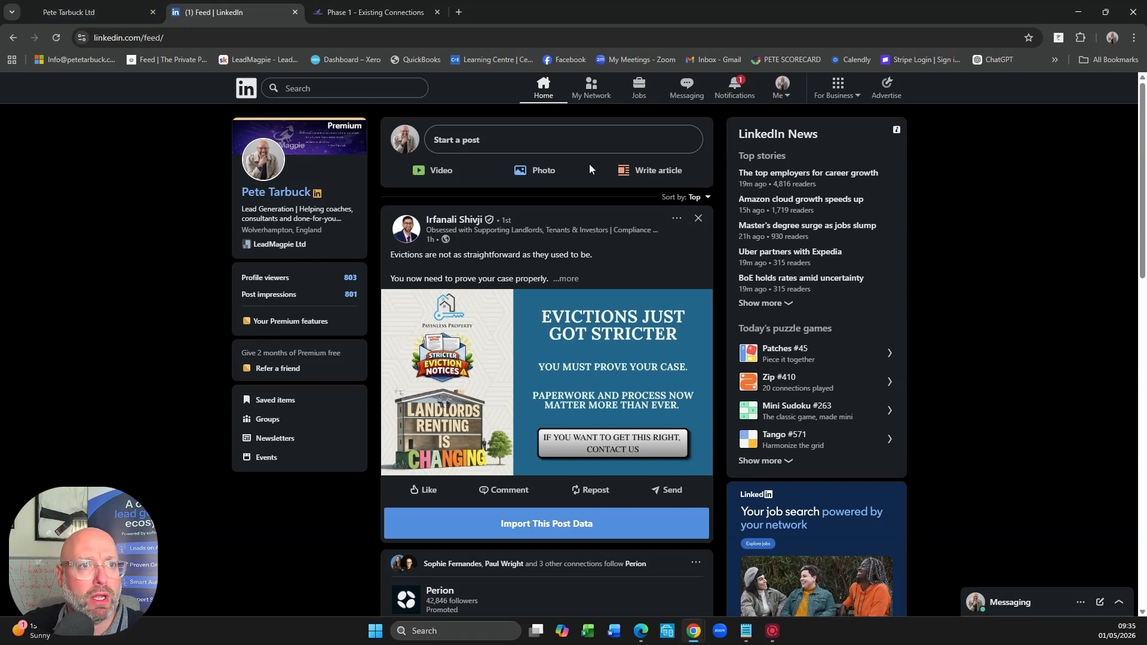
{"action": "left_click", "coordinate": [376, 13]}
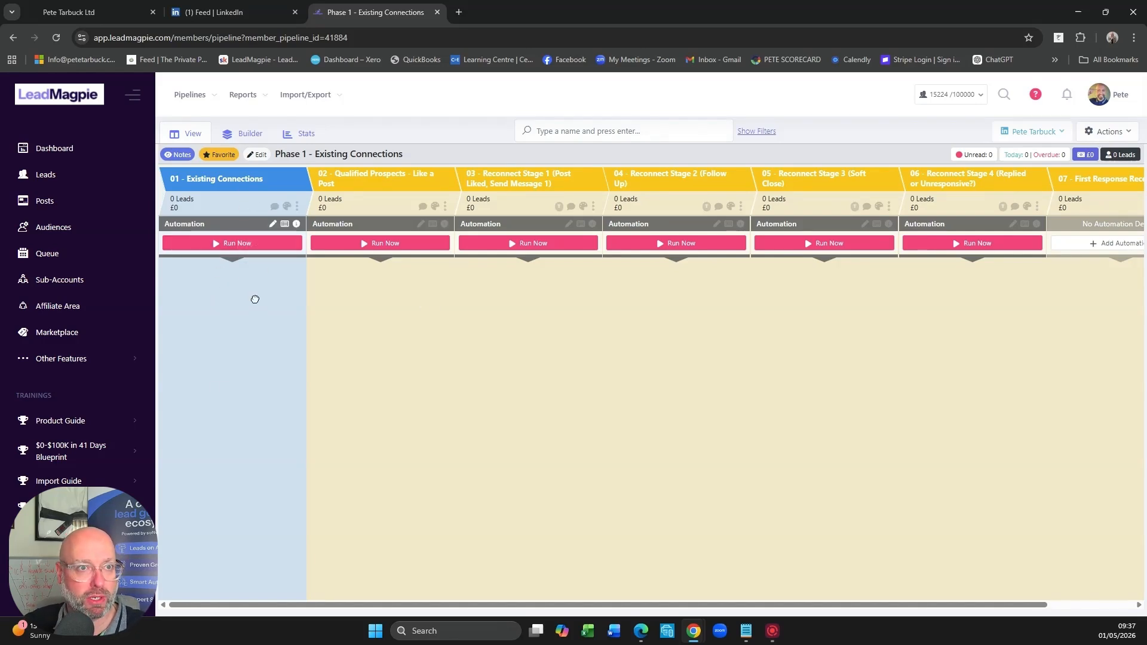
- Look over the lead stages of the Machine Safety pipeline, and return to the Phase 1 - Existing Connections pipeline
{"action": "left_click", "coordinate": [192, 95]}
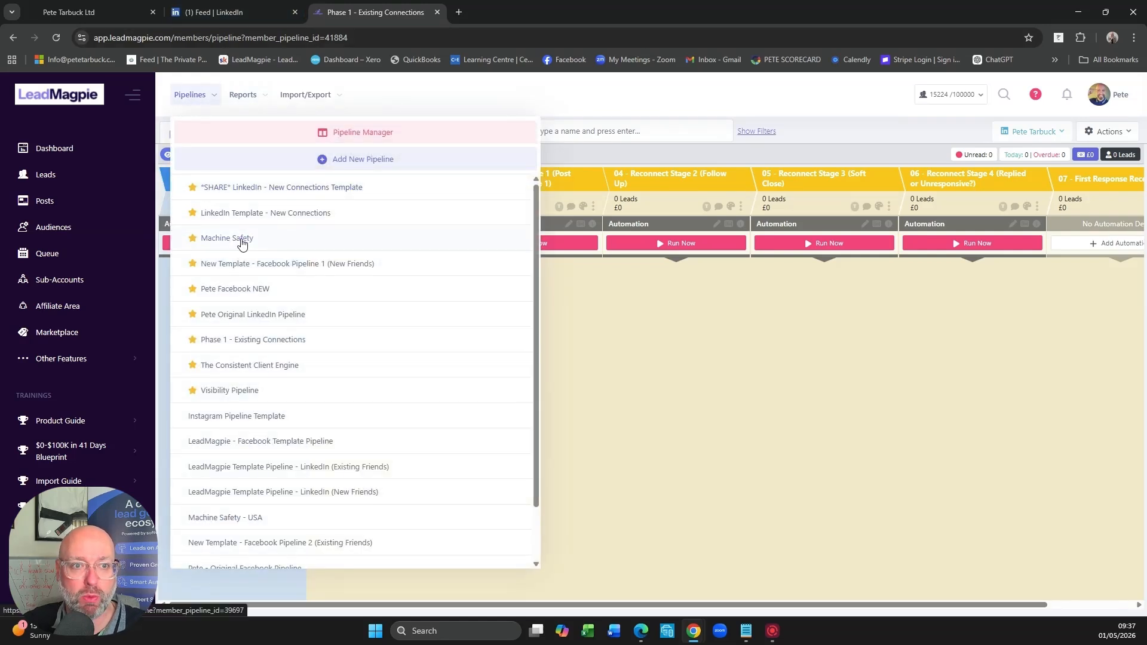
{"action": "left_click", "coordinate": [242, 239]}
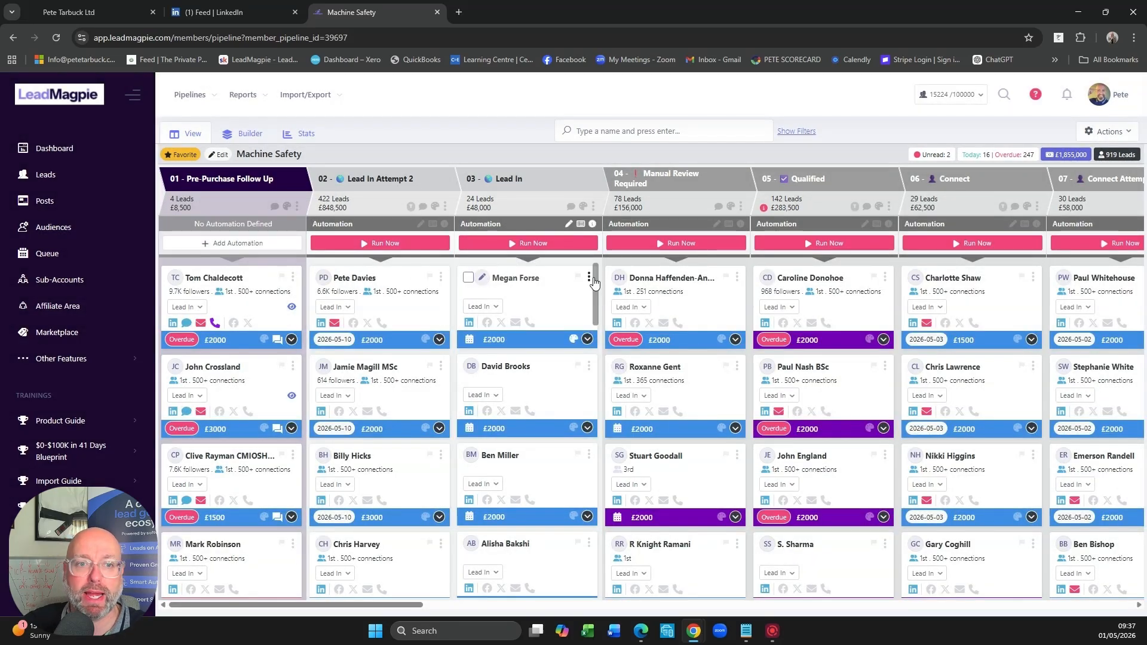
{"action": "mouse_move", "coordinate": [239, 299]}
{"action": "left_mouse_down"}
{"action": "mouse_move", "coordinate": [296, 248]}
{"action": "mouse_move", "coordinate": [283, 292]}
{"action": "mouse_move", "coordinate": [335, 258]}
{"action": "mouse_move", "coordinate": [837, 272]}
{"action": "mouse_move", "coordinate": [807, 257]}
{"action": "mouse_move", "coordinate": [233, 281]}
{"action": "left_mouse_up"}
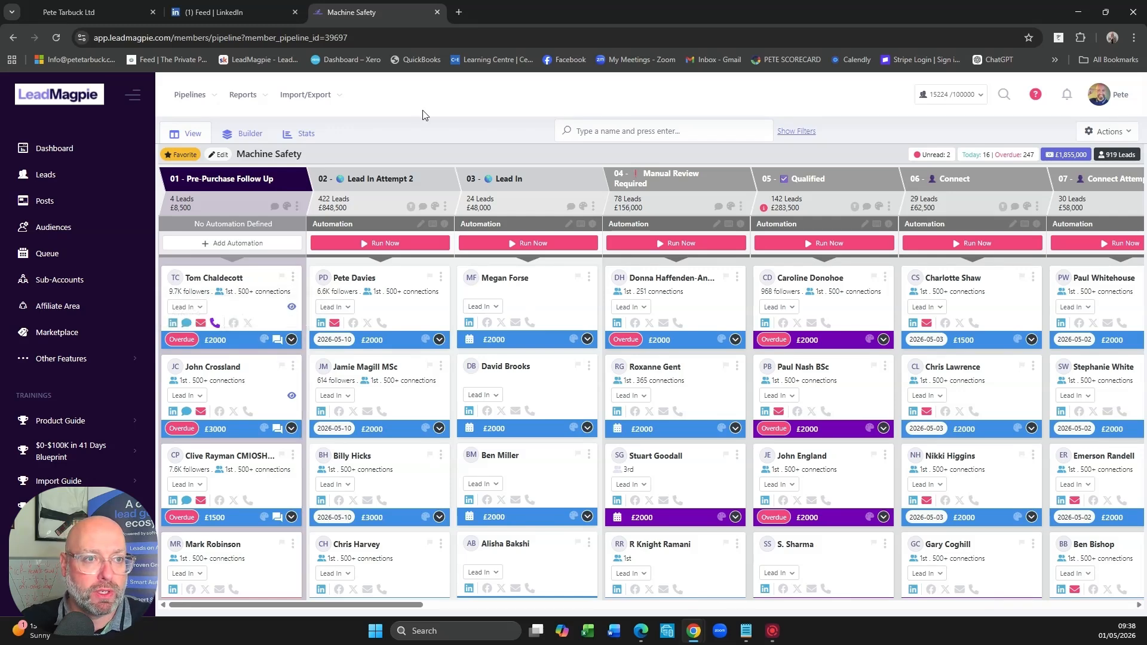
{"action": "left_click", "coordinate": [190, 98]}
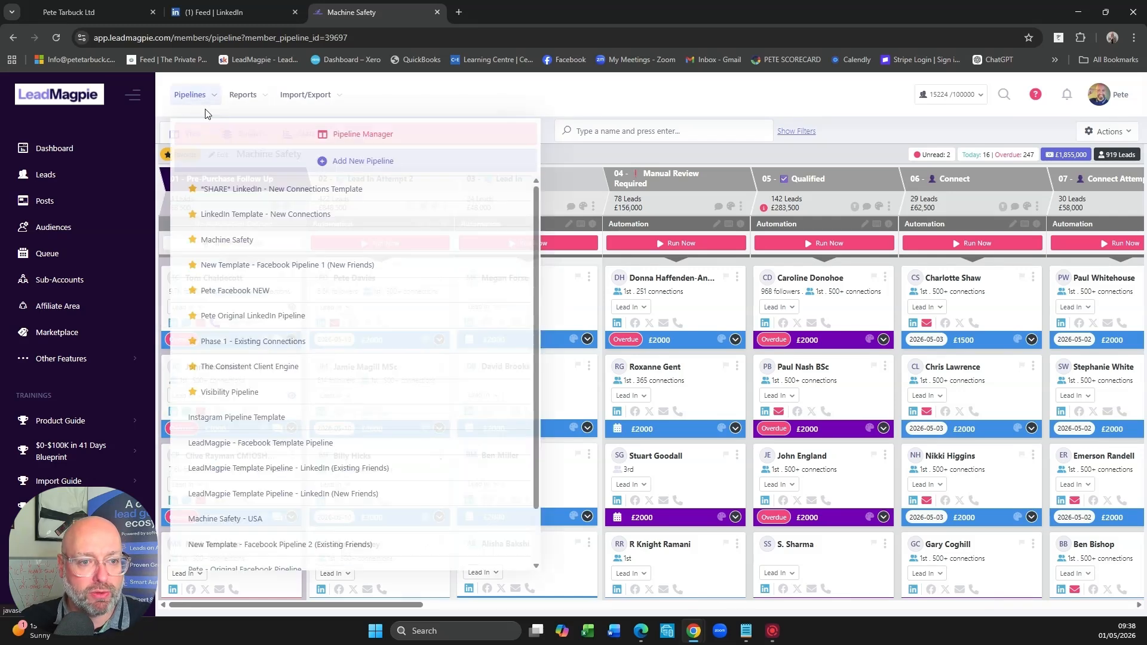
{"action": "left_click", "coordinate": [254, 340]}
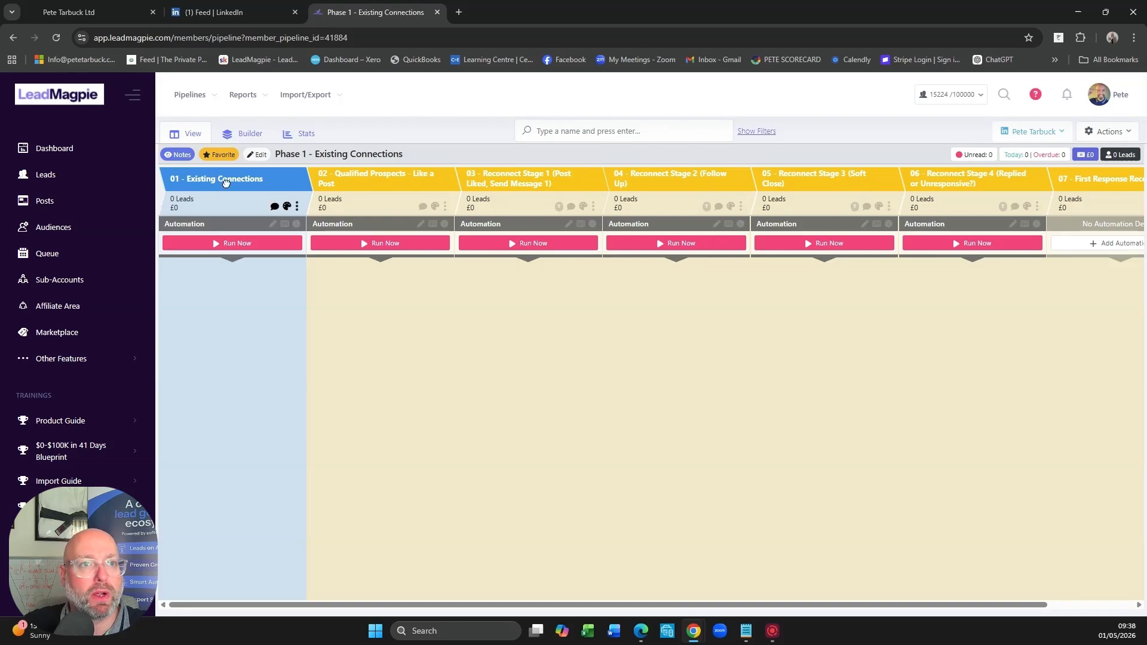
- Switch to LinkedIn and open the full connections list from your own profile
{"action": "left_click", "coordinate": [221, 13]}
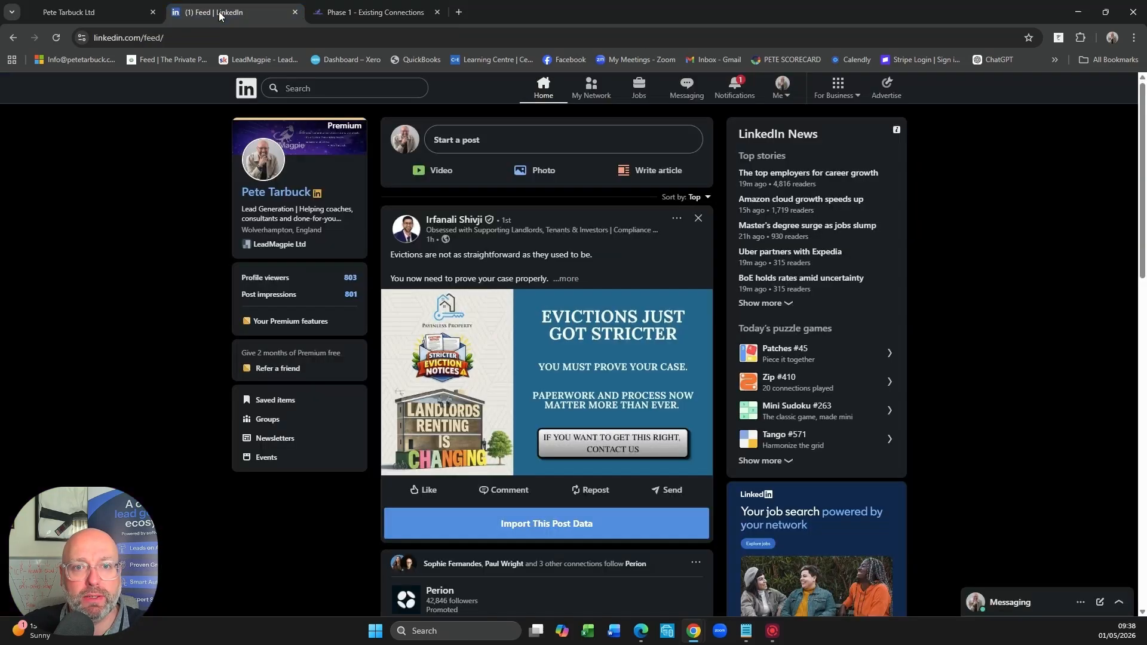
{"action": "left_click", "coordinate": [785, 93]}
{"action": "left_click", "coordinate": [728, 251]}
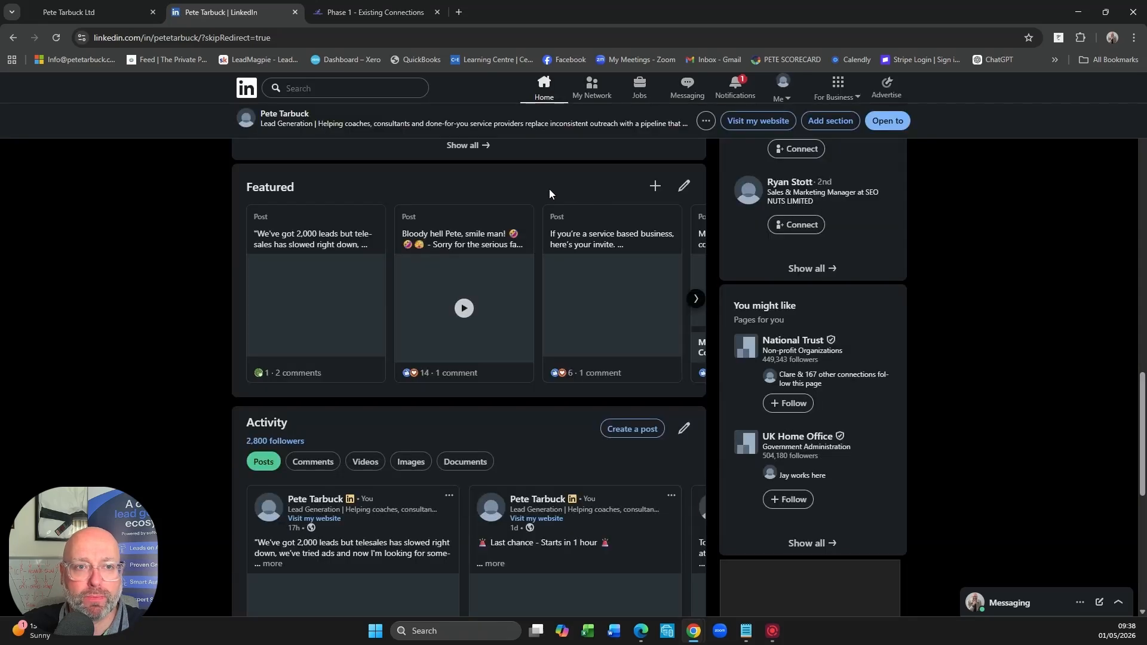
{"action": "scroll", "coordinate": [569, 168], "scroll_direction": "up", "scroll_amount": 5}
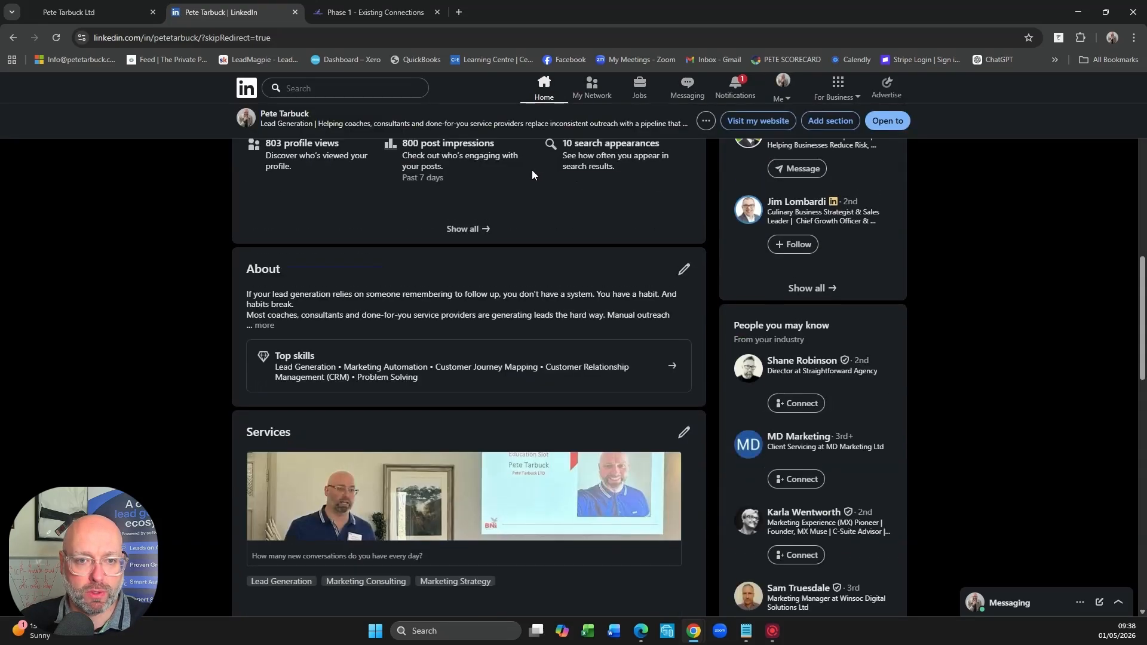
{"action": "scroll", "coordinate": [532, 170], "scroll_direction": "up", "scroll_amount": 10}
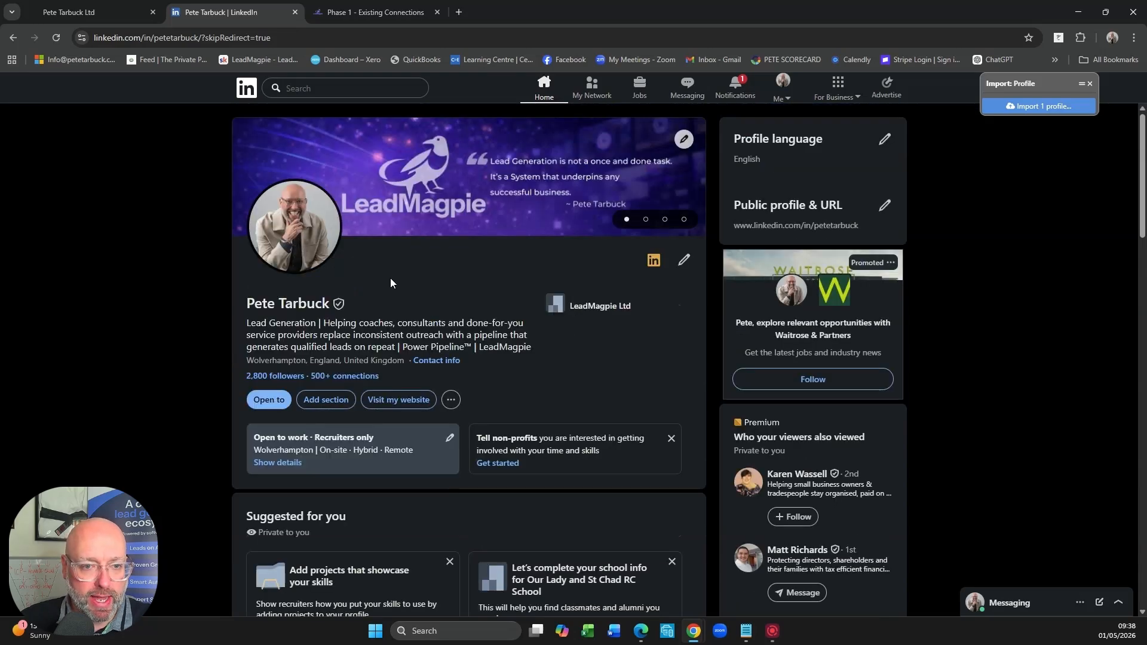
{"action": "left_click", "coordinate": [350, 377]}
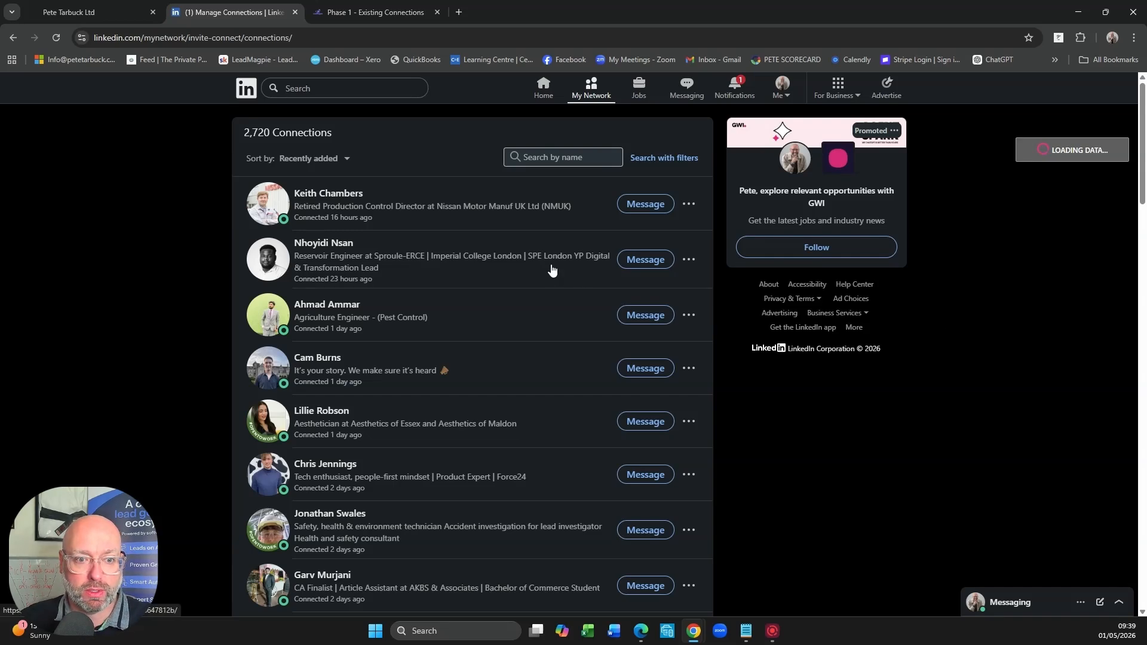
- Open the connections as a people search with filters, limited to 1st-degree contacts
{"action": "scroll", "coordinate": [382, 323], "scroll_direction": "down", "scroll_amount": 1}
{"action": "scroll", "coordinate": [458, 361], "scroll_direction": "up", "scroll_amount": 1}
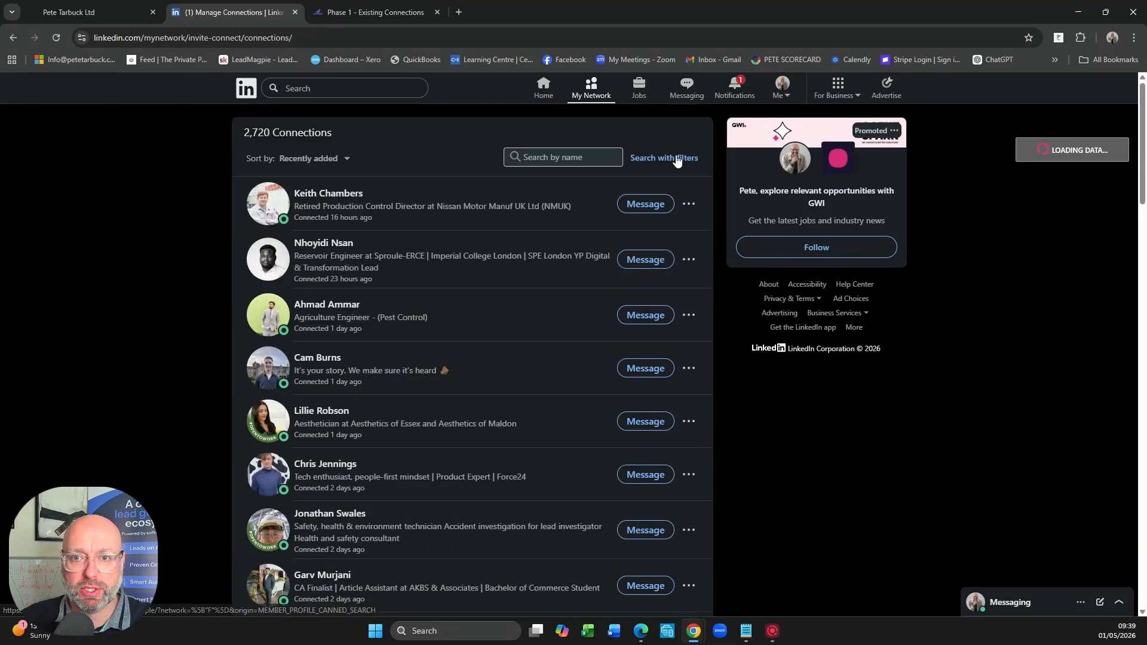
{"action": "left_click", "coordinate": [677, 159]}
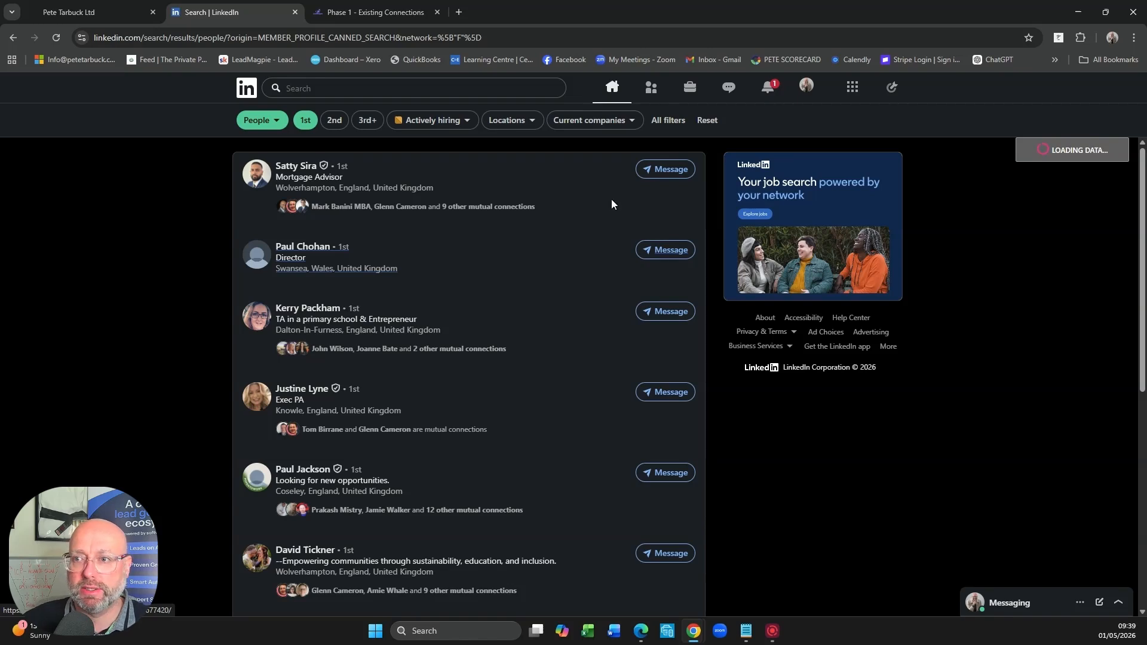
- Set up an import of the 10 found profiles into the Existing Connections stage of the Phase 1 - Existing Connections pipeline
{"action": "left_click_drag", "start_coordinate": [1042, 87], "coordinate": [602, 191]}
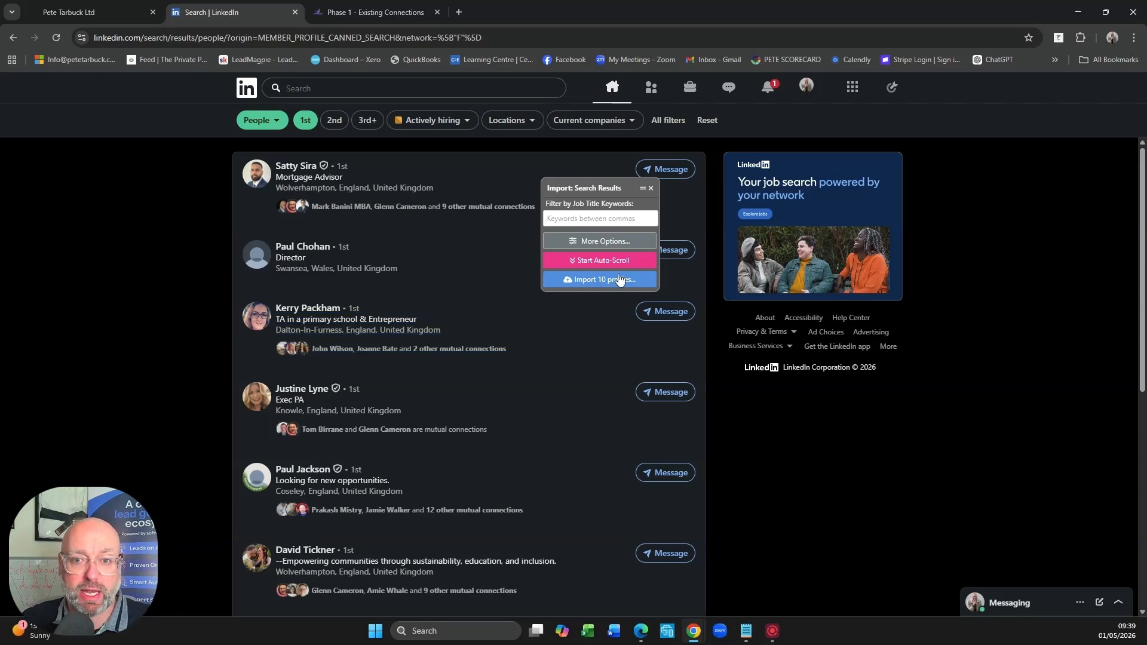
{"action": "left_click", "coordinate": [589, 281]}
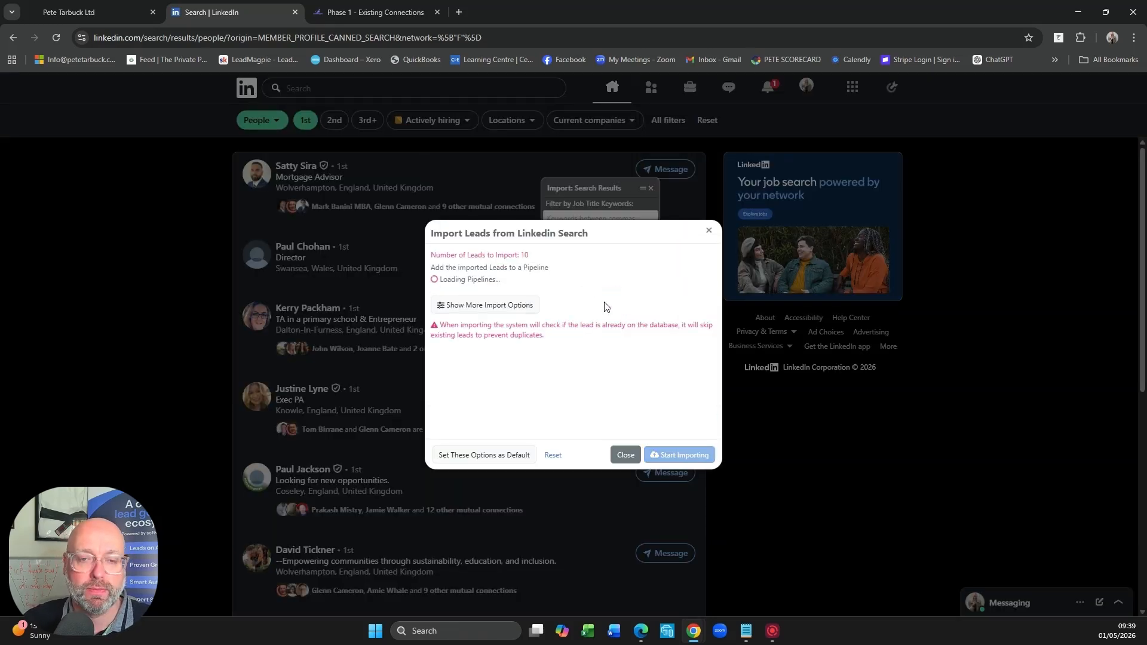
{"action": "left_click", "coordinate": [471, 289]}
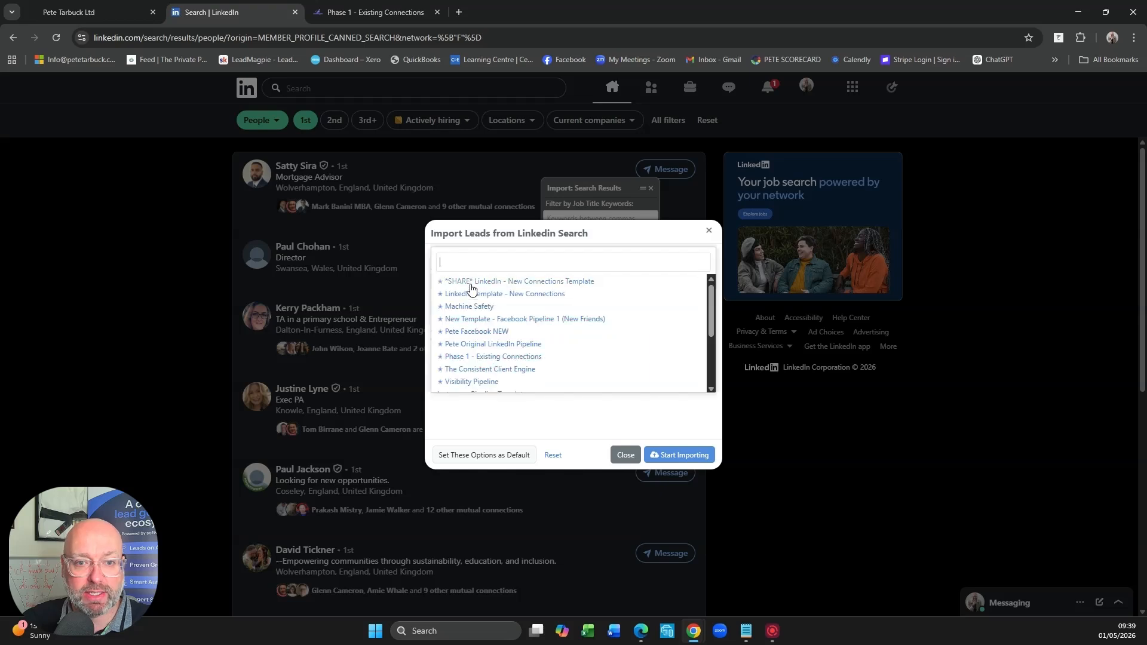
{"action": "left_click", "coordinate": [464, 357]}
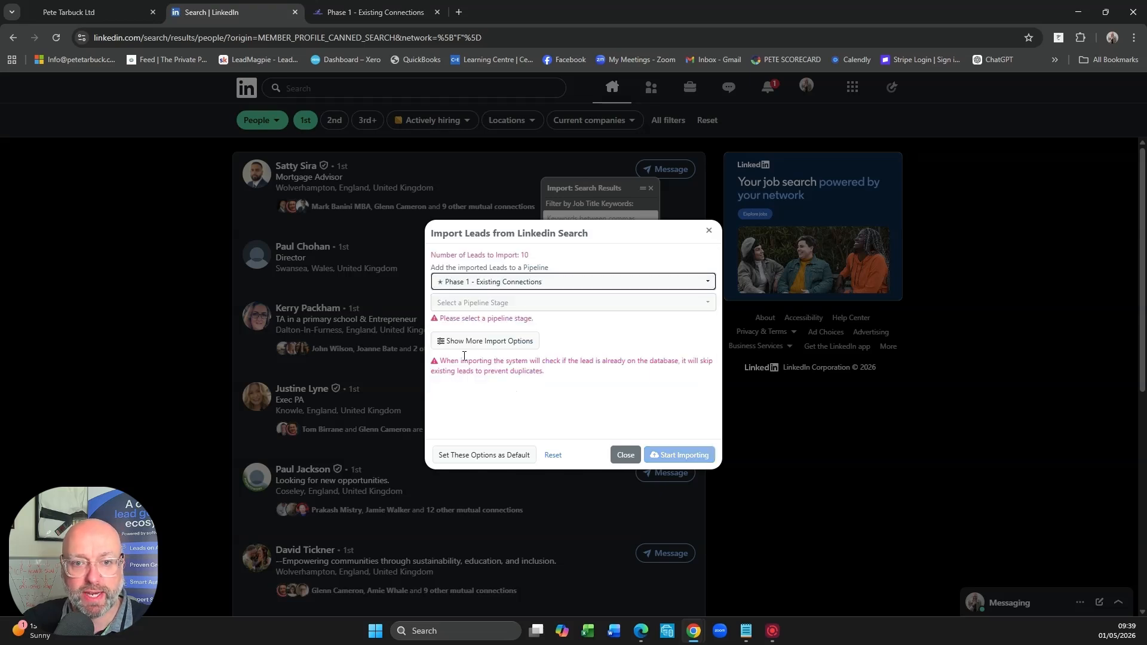
{"action": "left_click", "coordinate": [489, 305]}
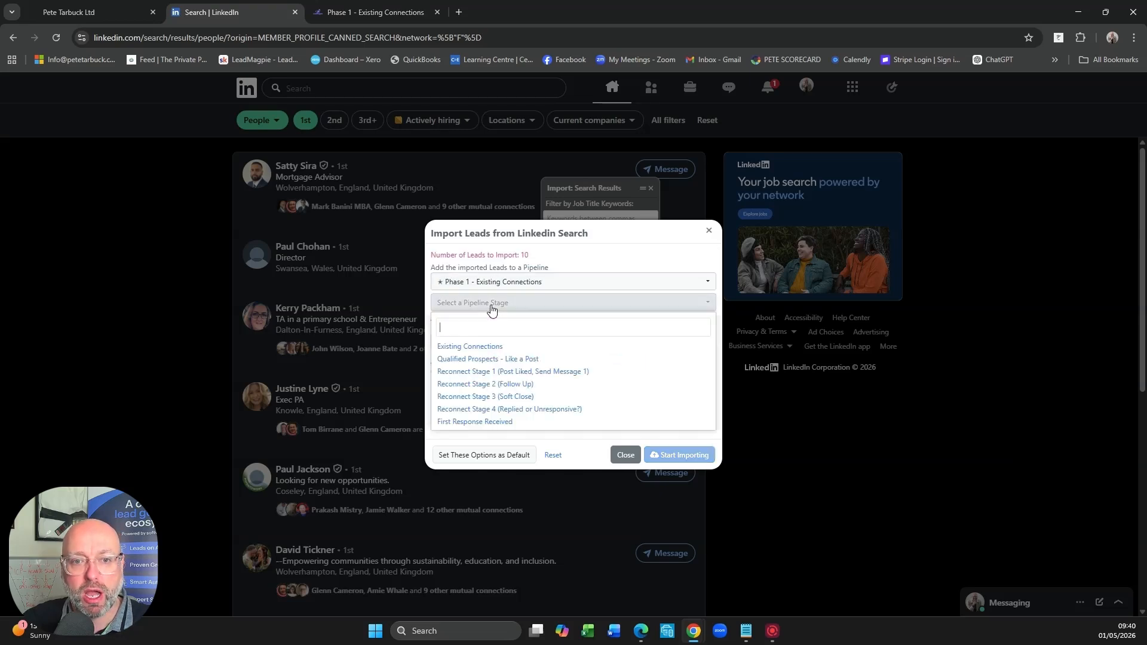
{"action": "left_click", "coordinate": [475, 348]}
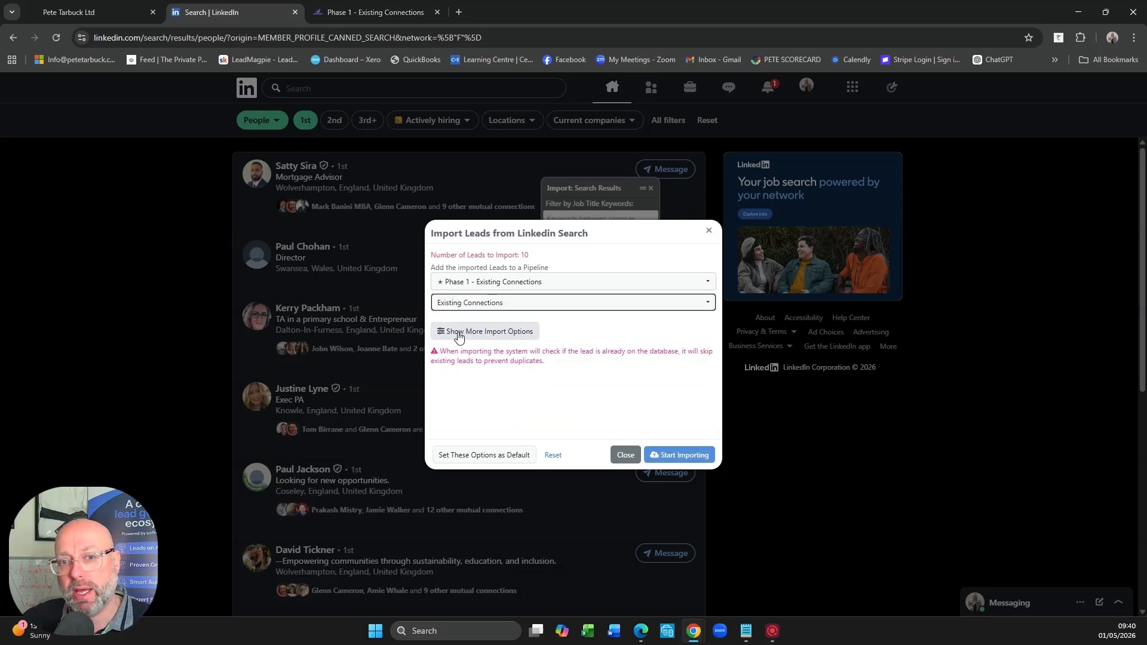
- Show the additional import options and add the tag "Existing connections" to every new lead
{"action": "left_click", "coordinate": [479, 332]}
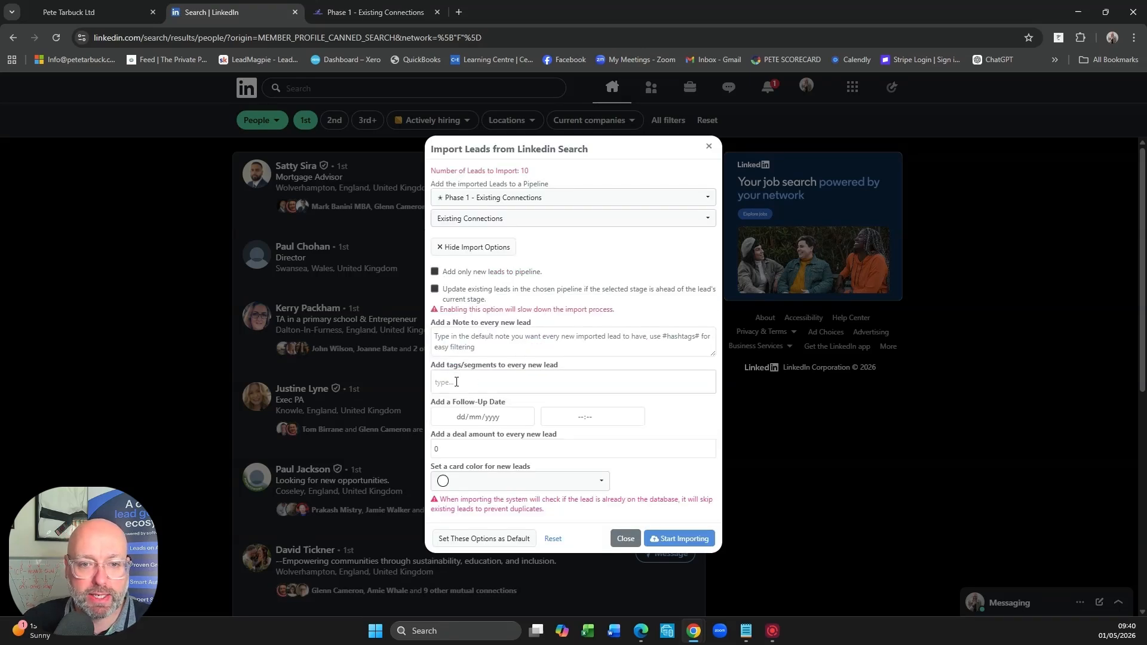
{"action": "left_click", "coordinate": [470, 382]}
{"action": "type", "text": "E"}
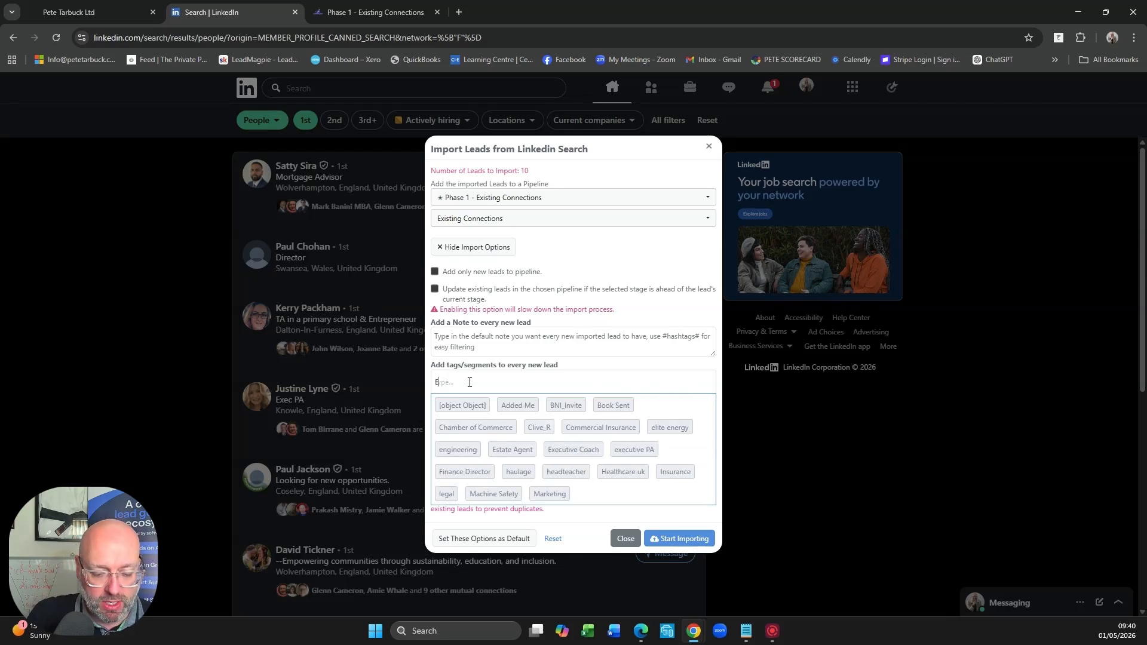
{"action": "type", "text": "xisting connections"}
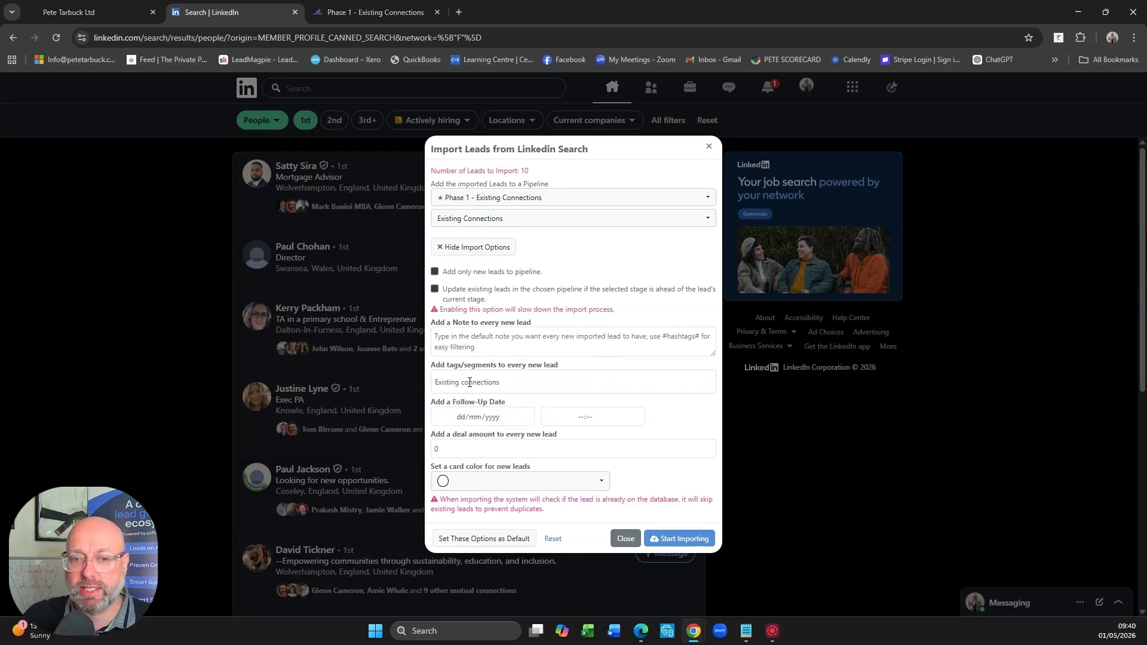
{"action": "key", "text": "Return"}
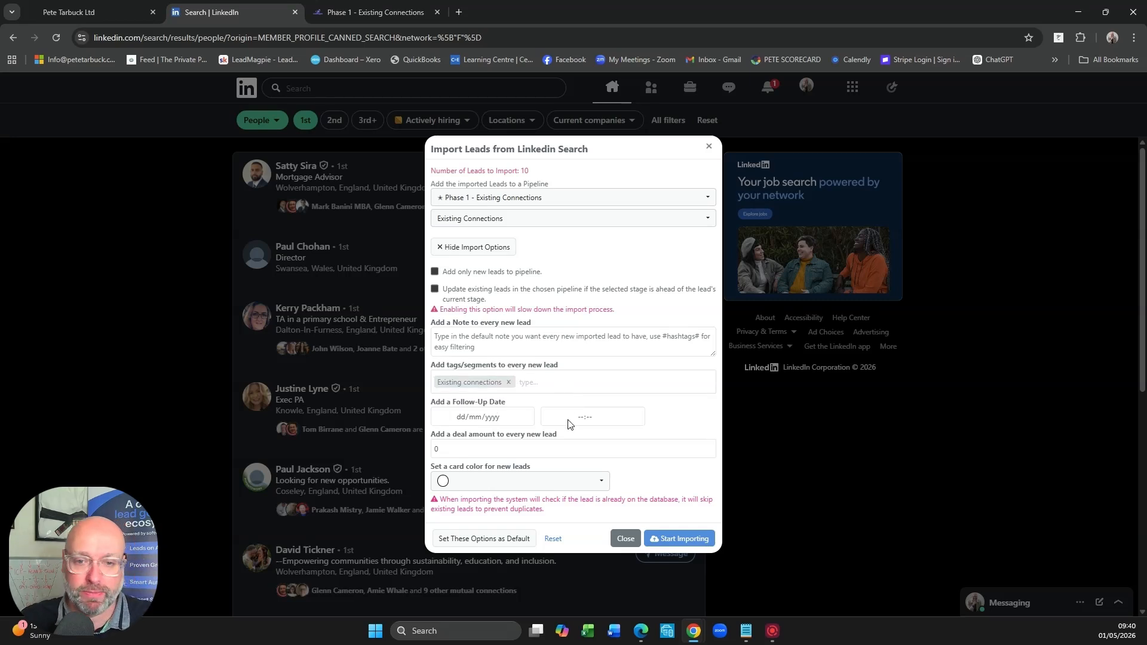
- Set the deal amount for every new lead to 2000 and the card color to red
{"action": "double_click", "coordinate": [487, 447]}
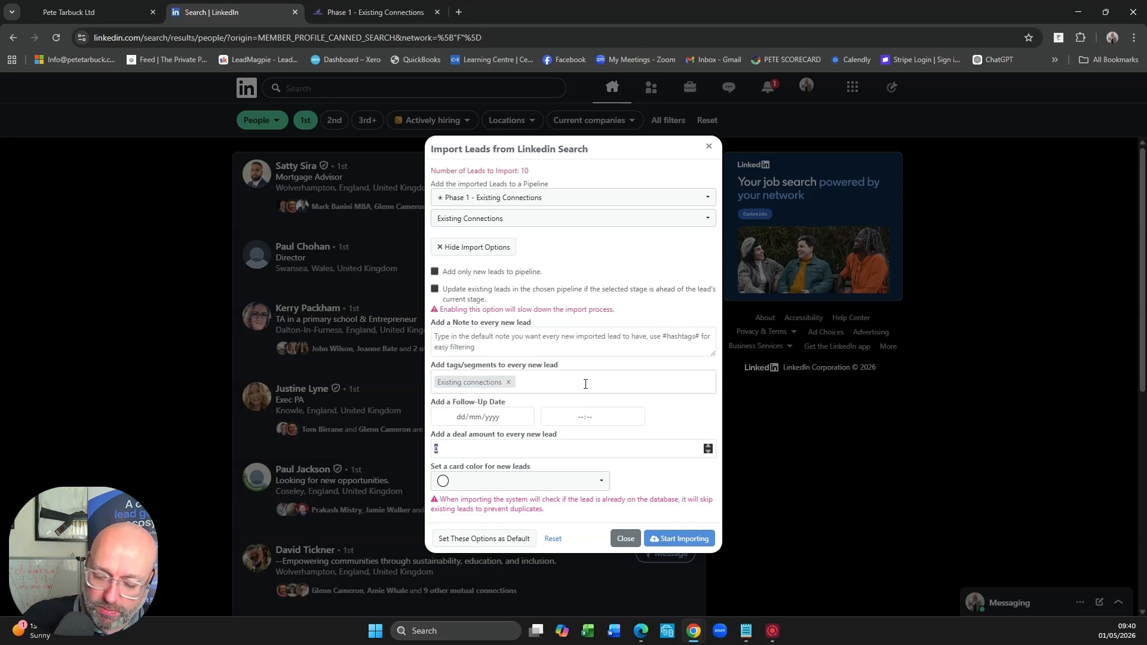
{"action": "type", "text": "2000"}
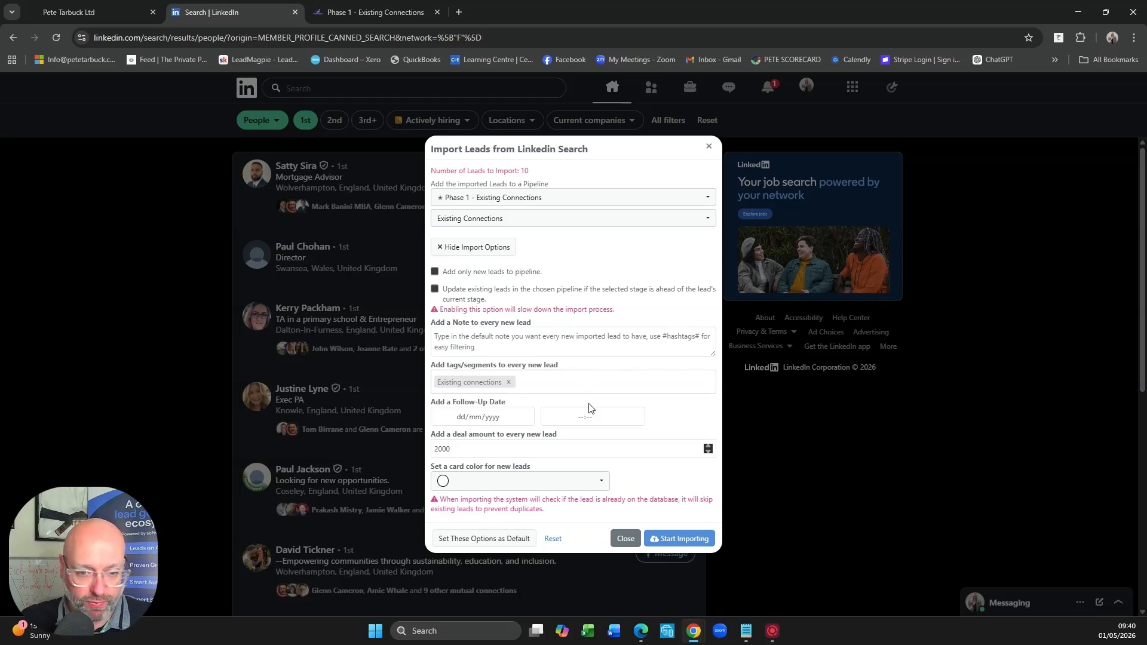
{"action": "left_click", "coordinate": [601, 488]}
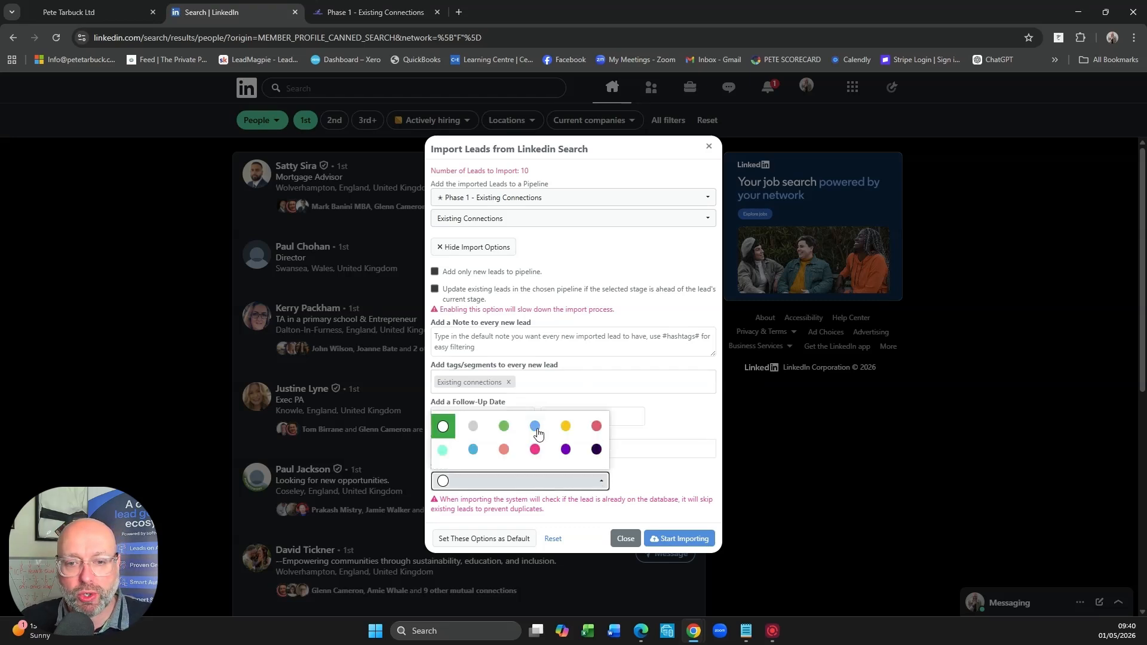
{"action": "left_click", "coordinate": [538, 430]}
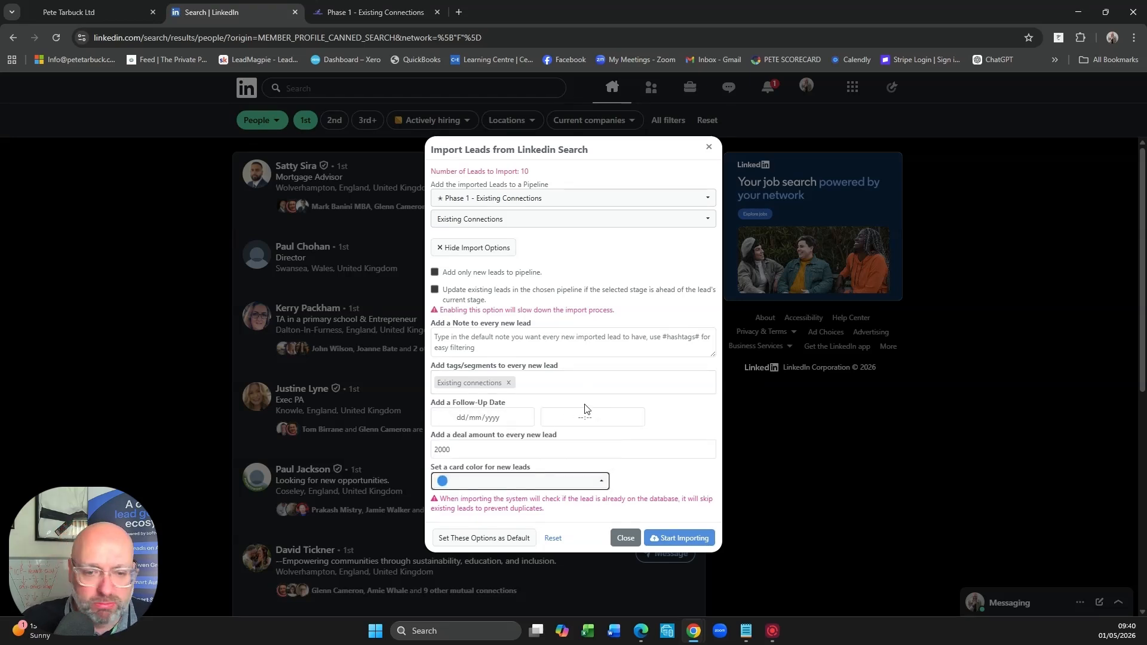
{"action": "left_click", "coordinate": [601, 482]}
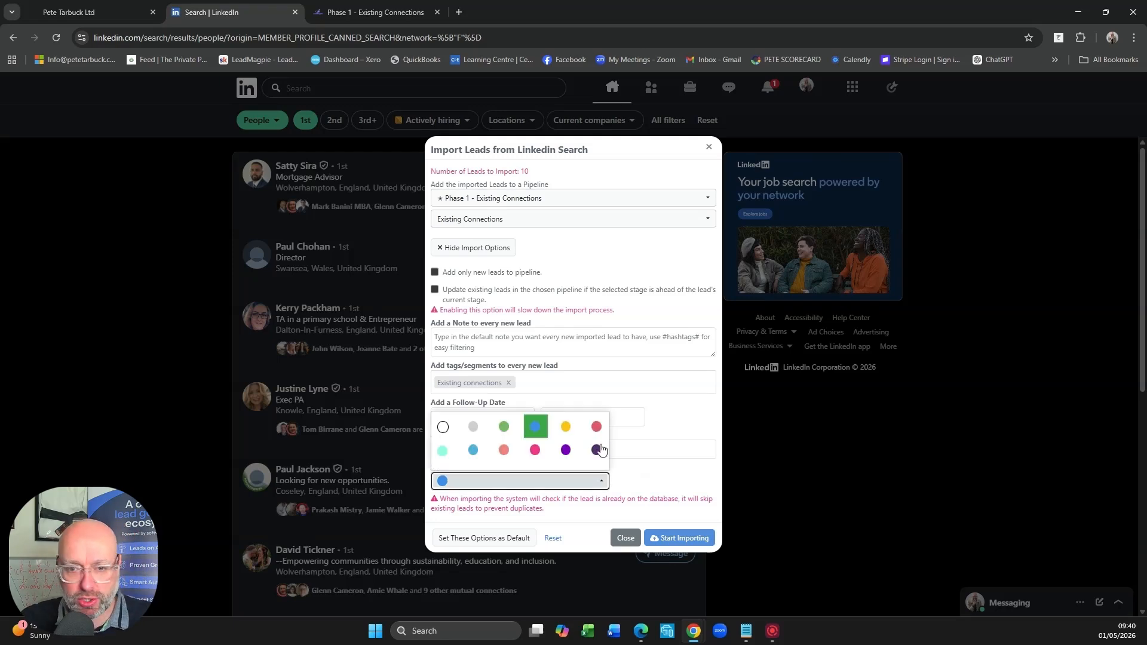
{"action": "left_click", "coordinate": [596, 426]}
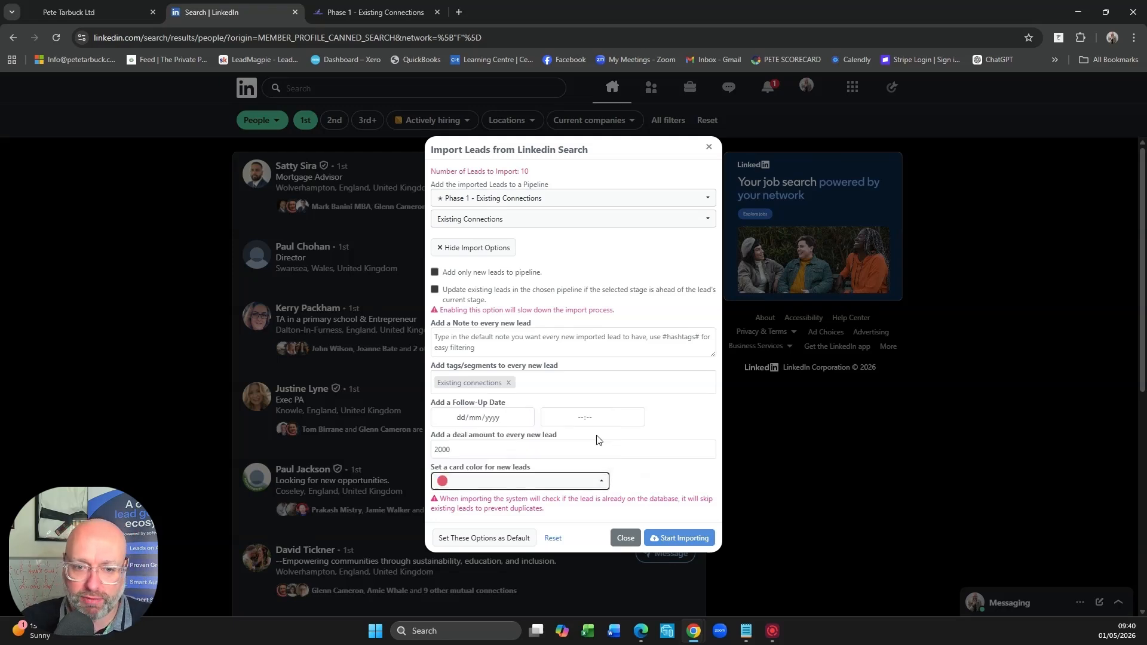
- Run the lead import, close its results, and reload the Phase 1 - Existing Connections pipeline in LeadMagpie
{"action": "left_click", "coordinate": [687, 539]}
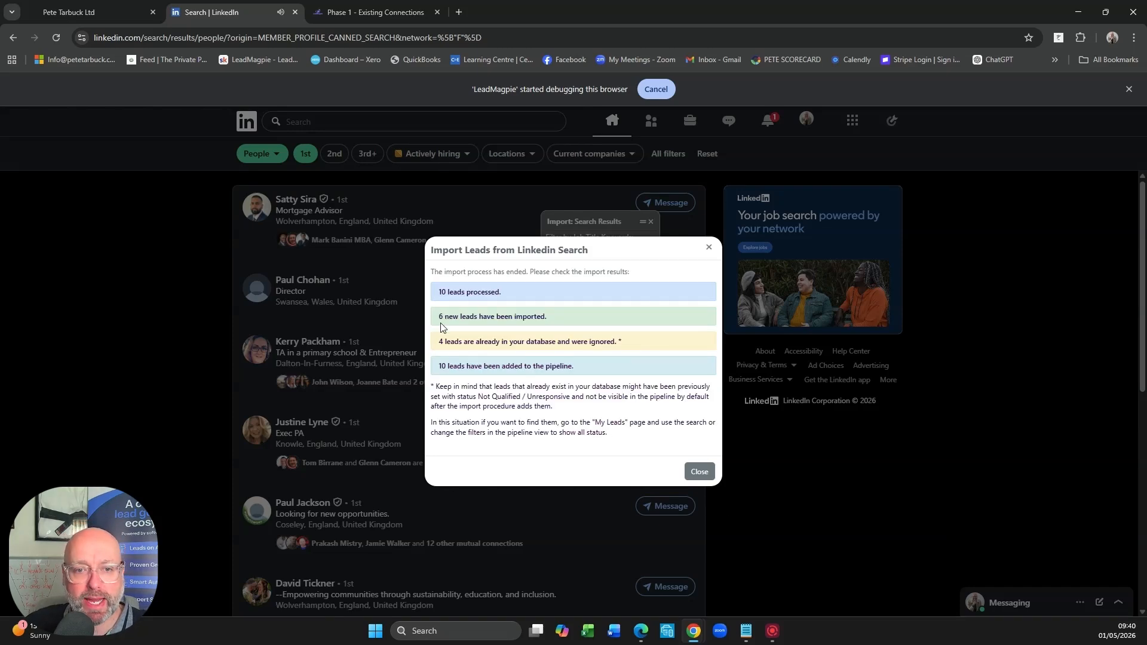
{"action": "left_click", "coordinate": [698, 472]}
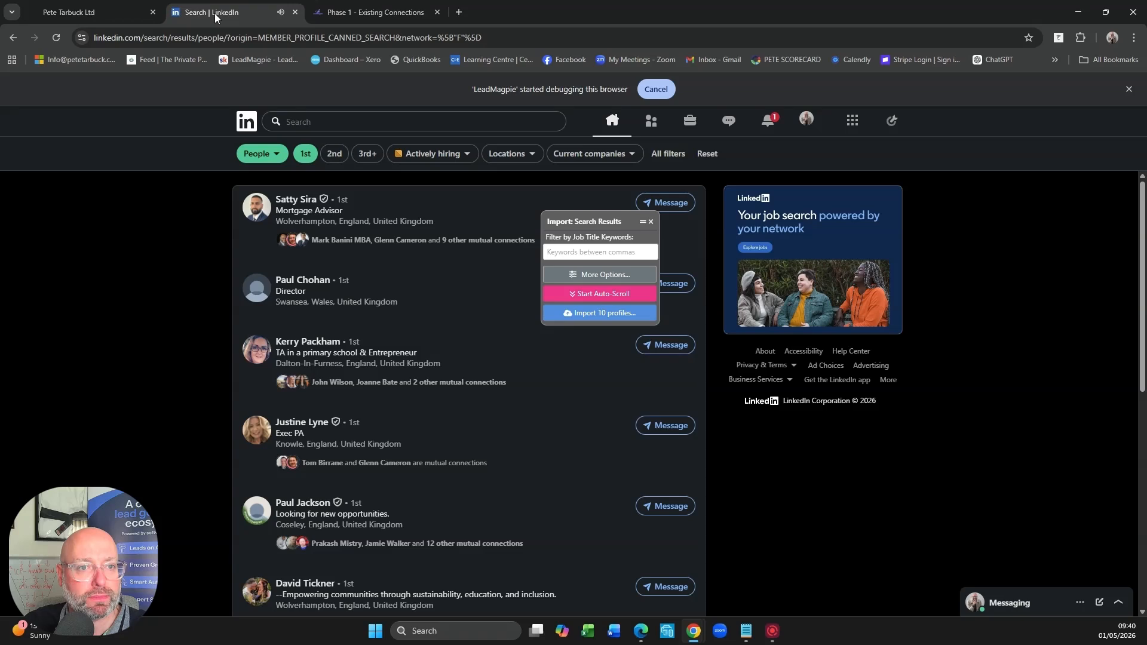
{"action": "left_click", "coordinate": [370, 12]}
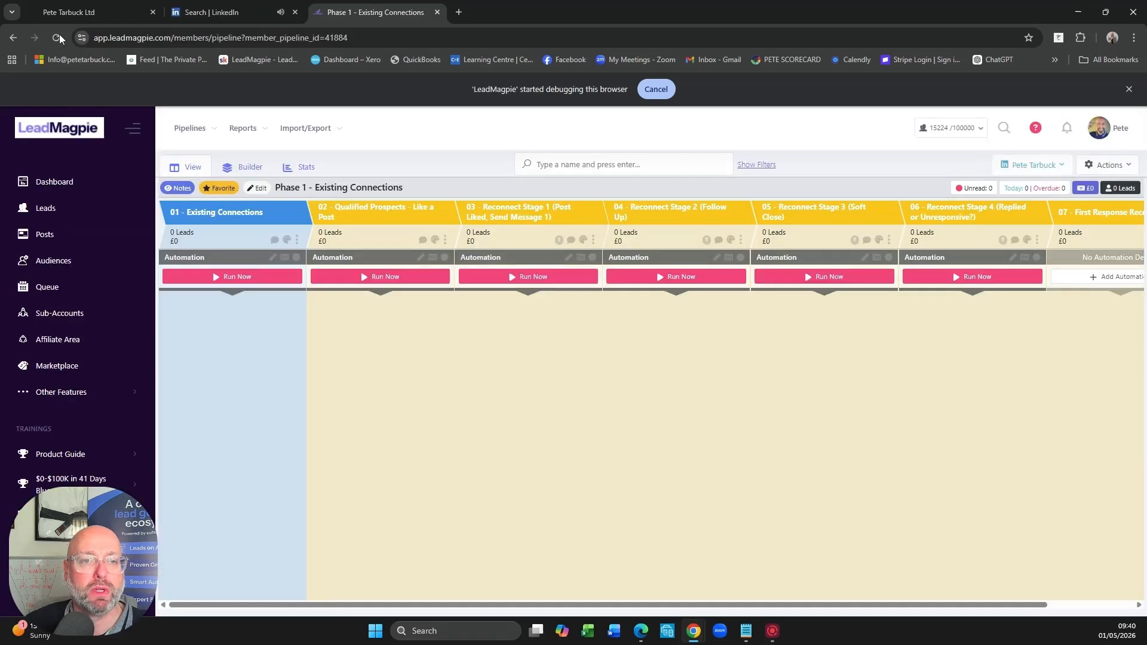
{"action": "left_click", "coordinate": [58, 38]}
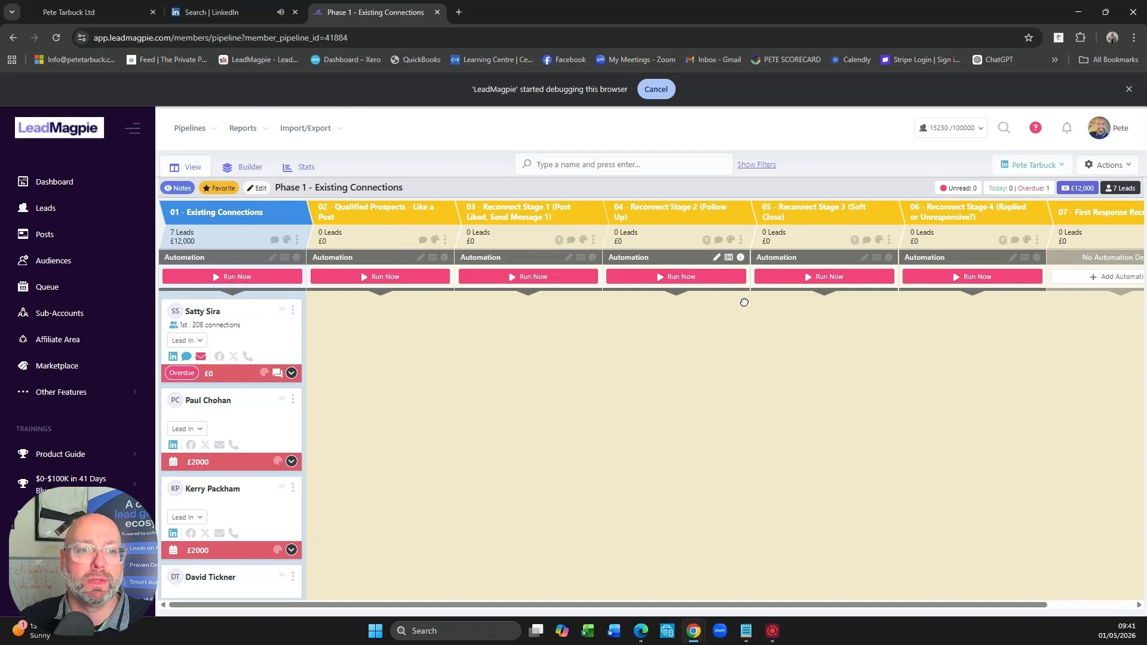
- Review the Existing Connections stage's automation, including its Qualify Profile with Audience and Move Lead to Another Stage actions, and close it without saving
{"action": "left_click", "coordinate": [270, 257]}
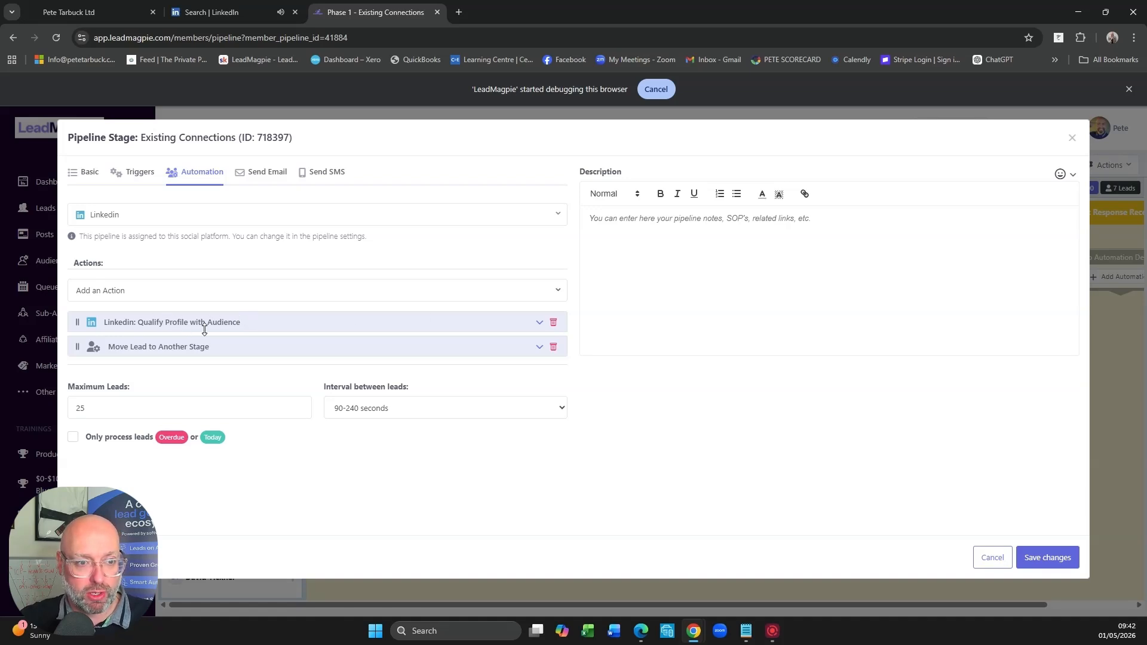
{"action": "left_click", "coordinate": [539, 325]}
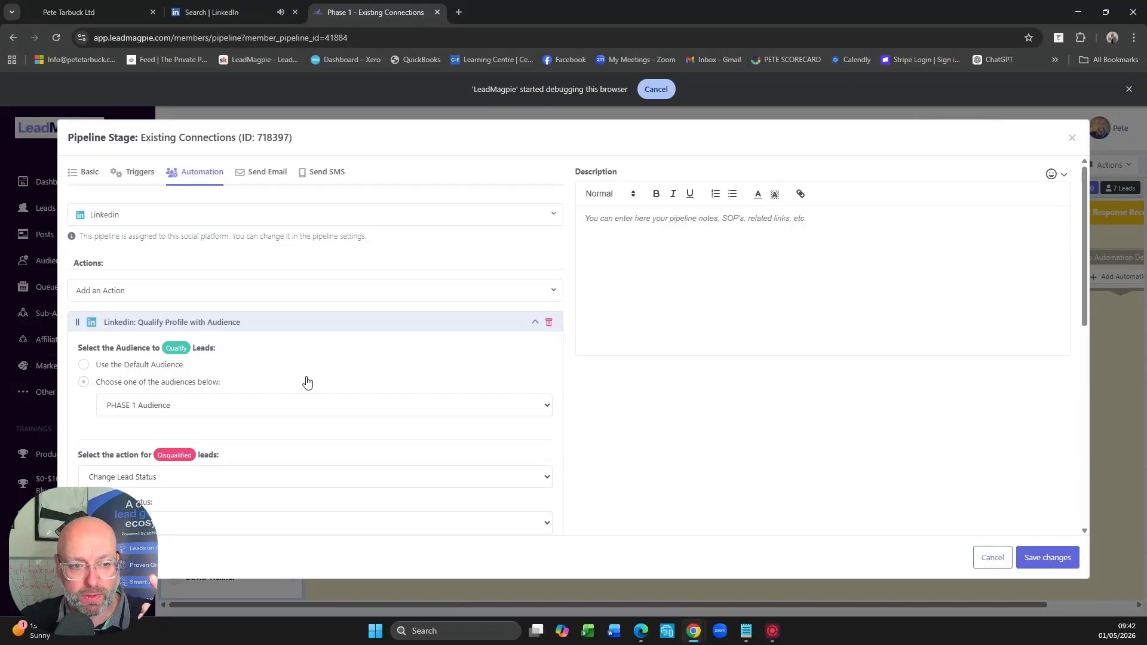
{"action": "scroll", "coordinate": [199, 386], "scroll_direction": "down", "scroll_amount": 2}
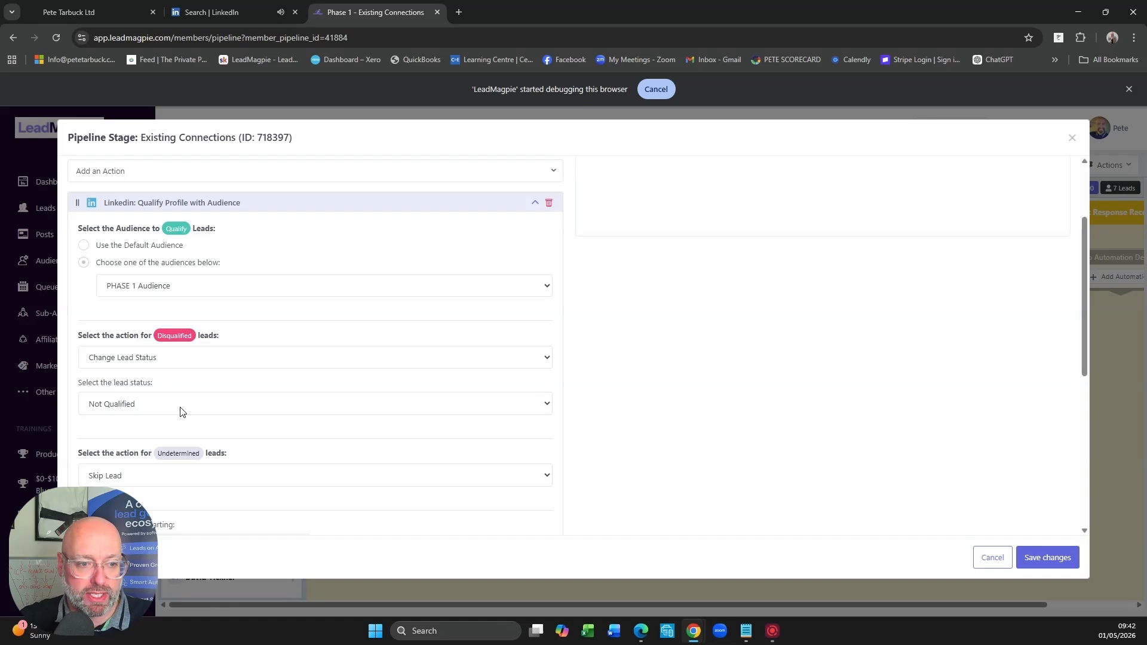
{"action": "scroll", "coordinate": [281, 388], "scroll_direction": "down", "scroll_amount": 3}
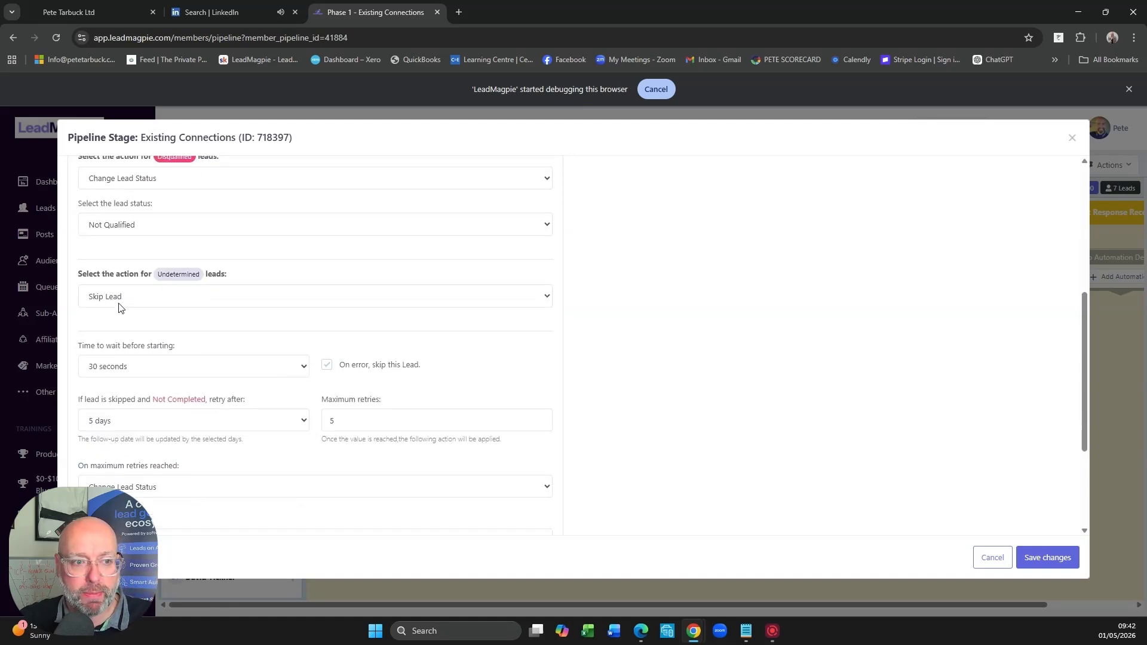
{"action": "scroll", "coordinate": [305, 307], "scroll_direction": "down", "scroll_amount": 3}
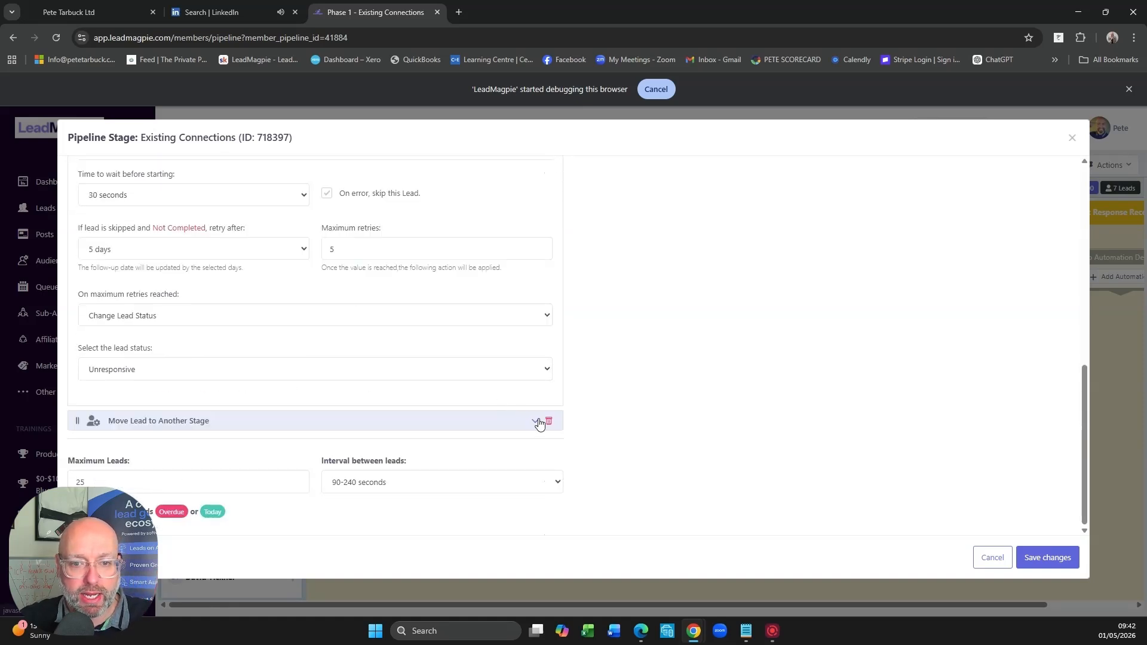
{"action": "left_click", "coordinate": [537, 422]}
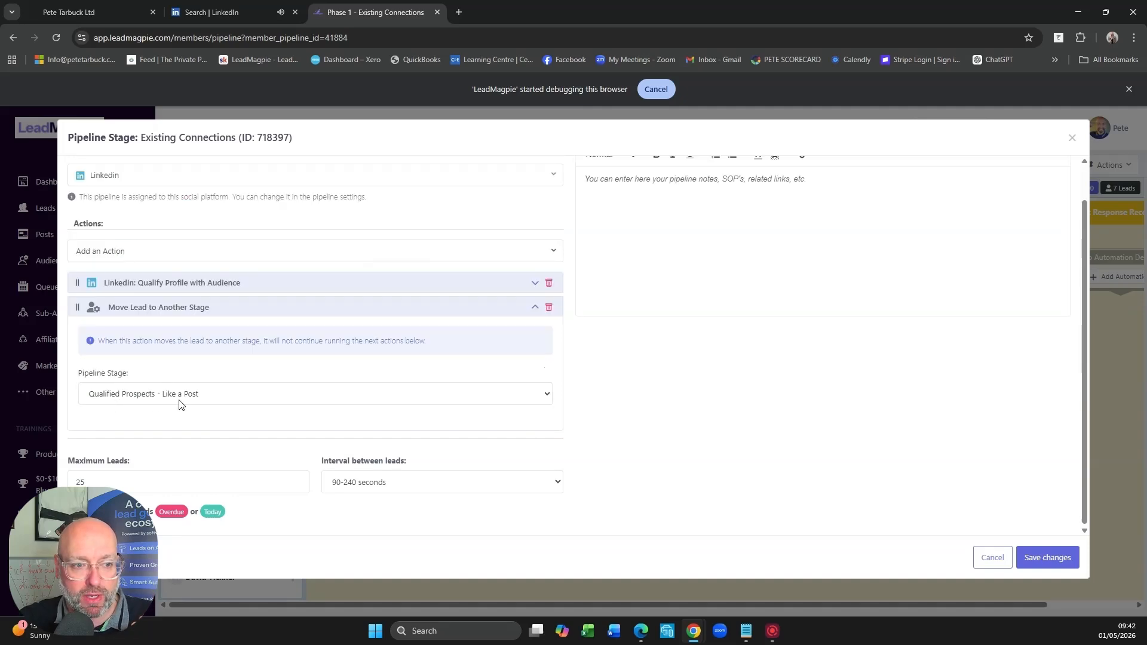
{"action": "left_click", "coordinate": [992, 558]}
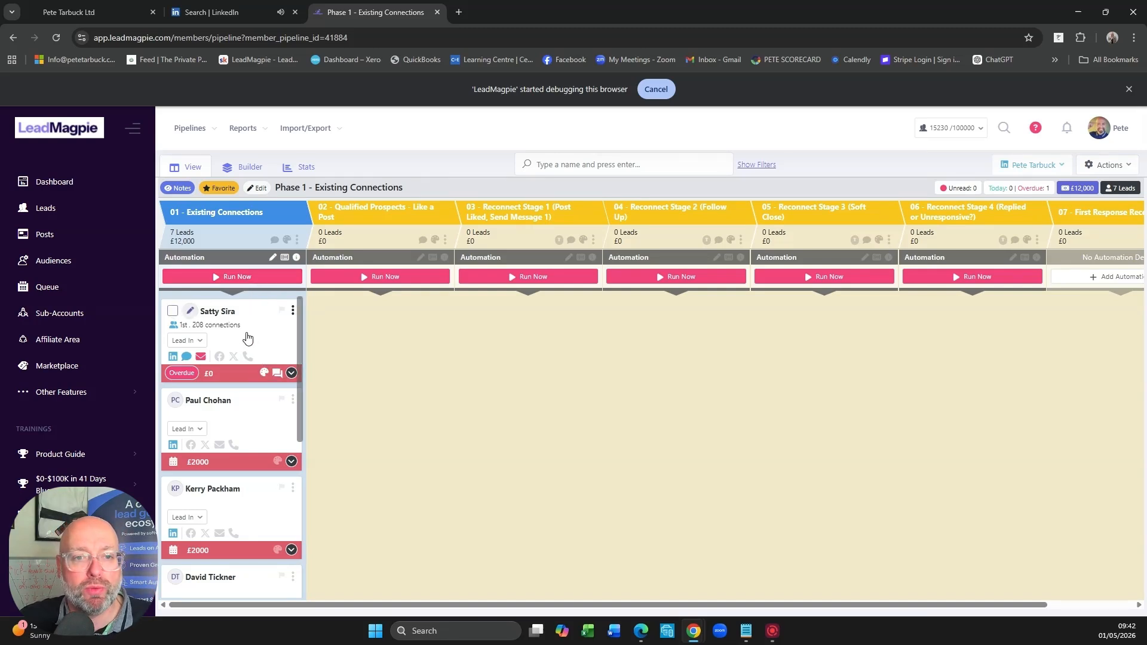
- Move the first lead card from the Existing Connections stage to the Qualified Prospects - Like a Post stage
{"action": "left_click_drag", "start_coordinate": [247, 339], "coordinate": [399, 335]}
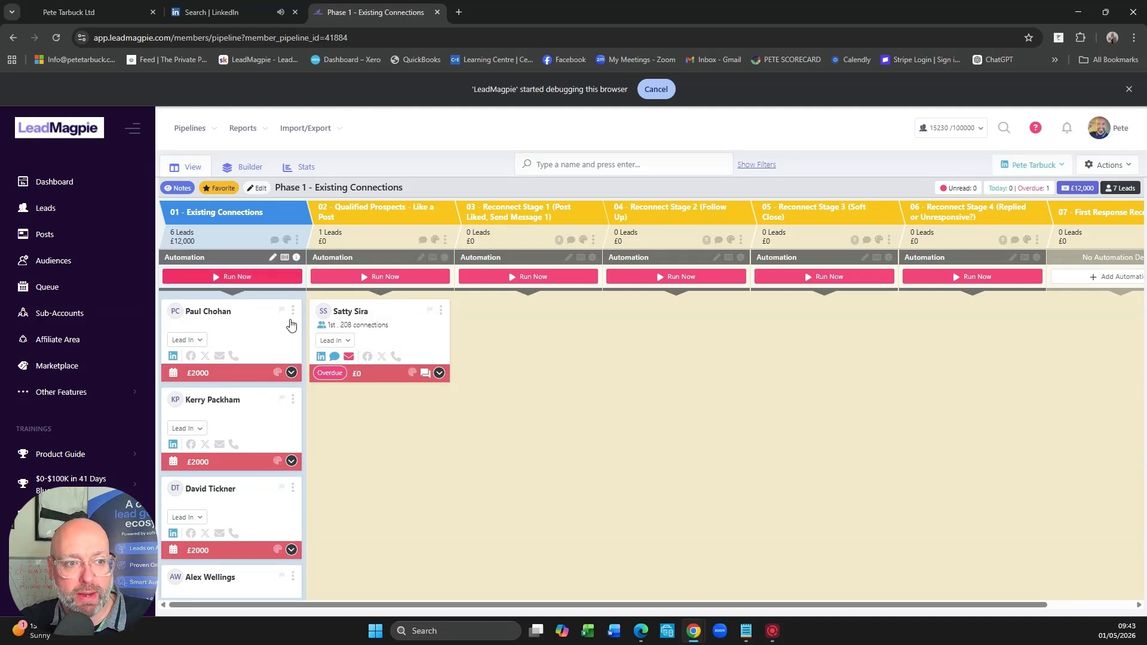
- Find PHASE 1 Audience among the custom audiences and open it for editing
{"action": "left_click", "coordinate": [54, 261]}
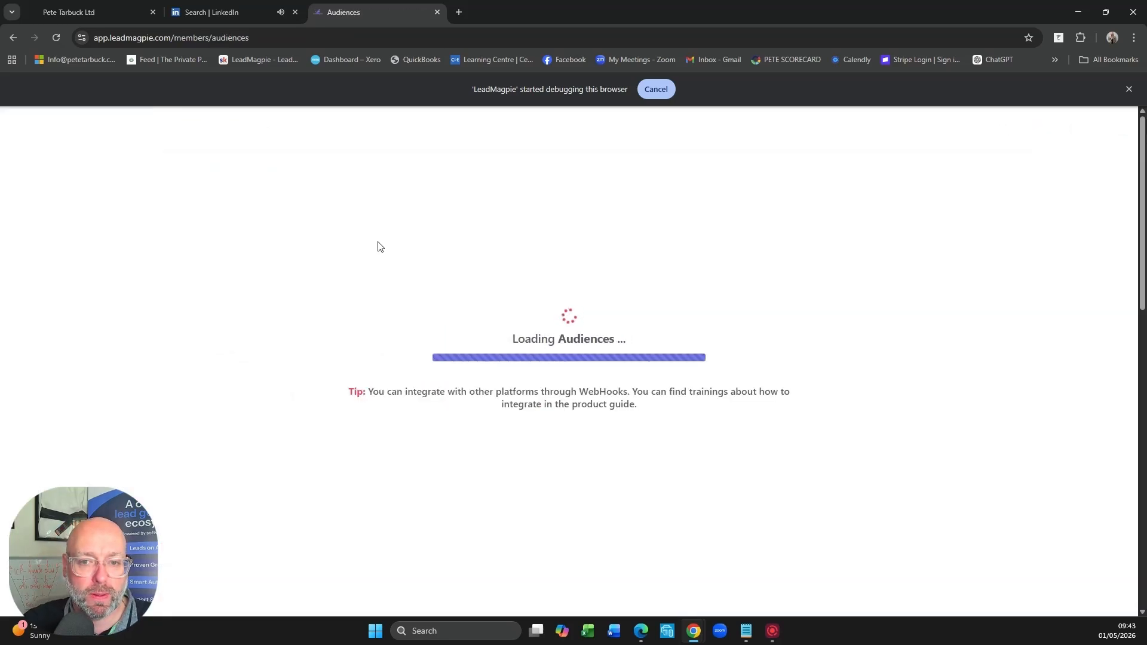
{"action": "scroll", "coordinate": [566, 463], "scroll_direction": "down", "scroll_amount": 2}
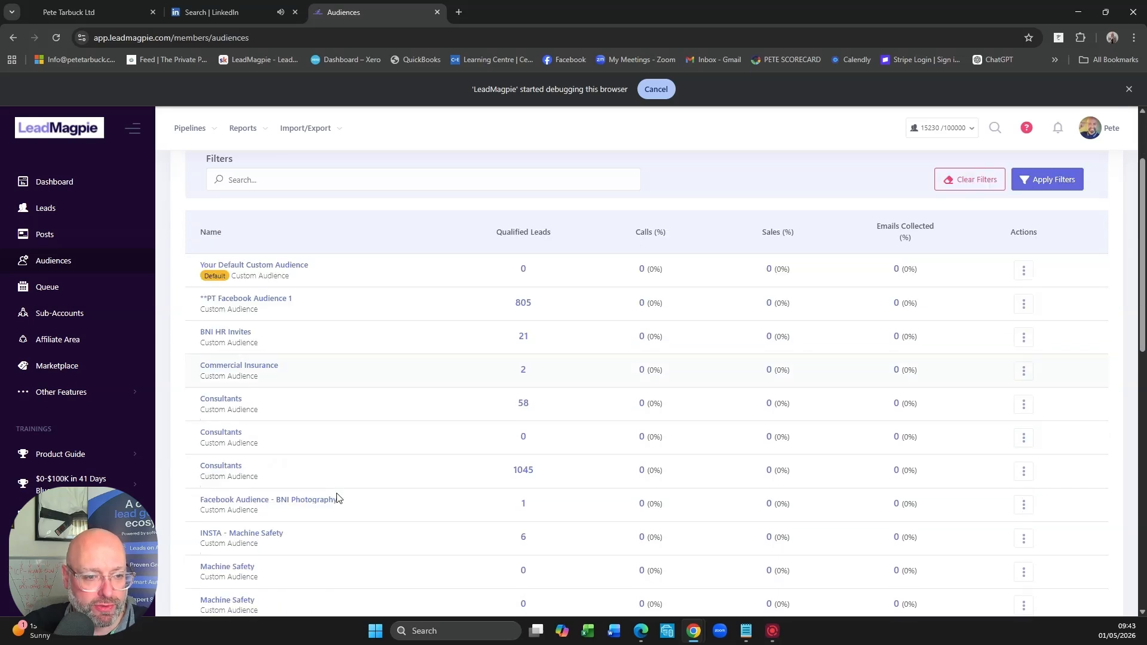
{"action": "scroll", "coordinate": [351, 492], "scroll_direction": "down", "scroll_amount": 10}
{"action": "scroll", "coordinate": [356, 468], "scroll_direction": "up", "scroll_amount": 4}
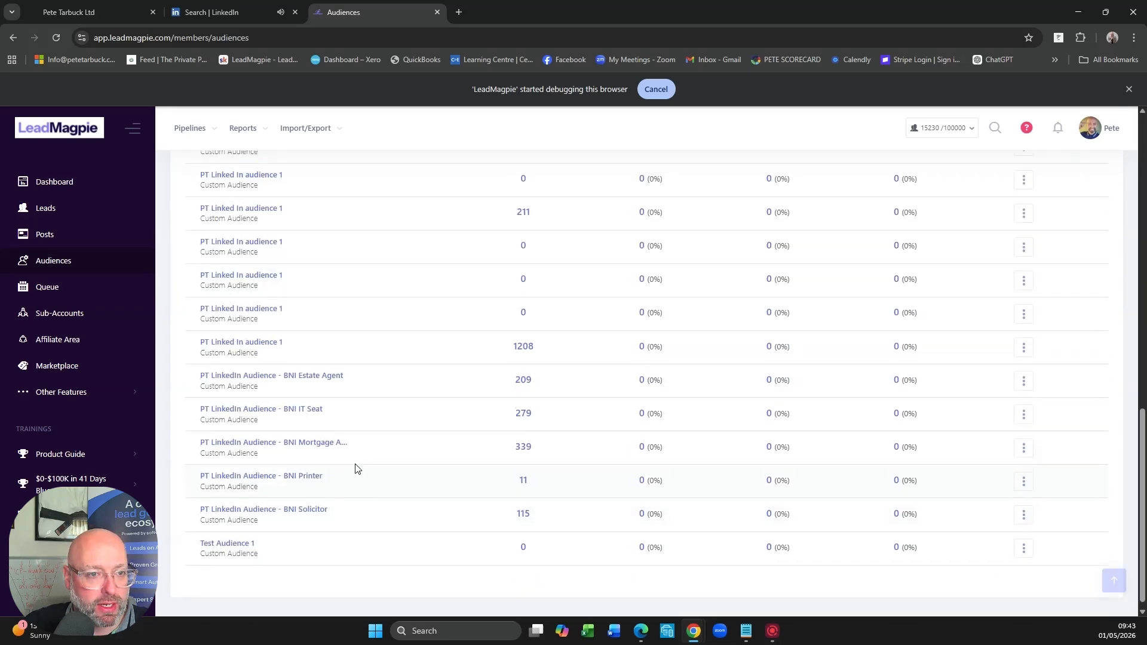
{"action": "scroll", "coordinate": [354, 464], "scroll_direction": "up", "scroll_amount": 1}
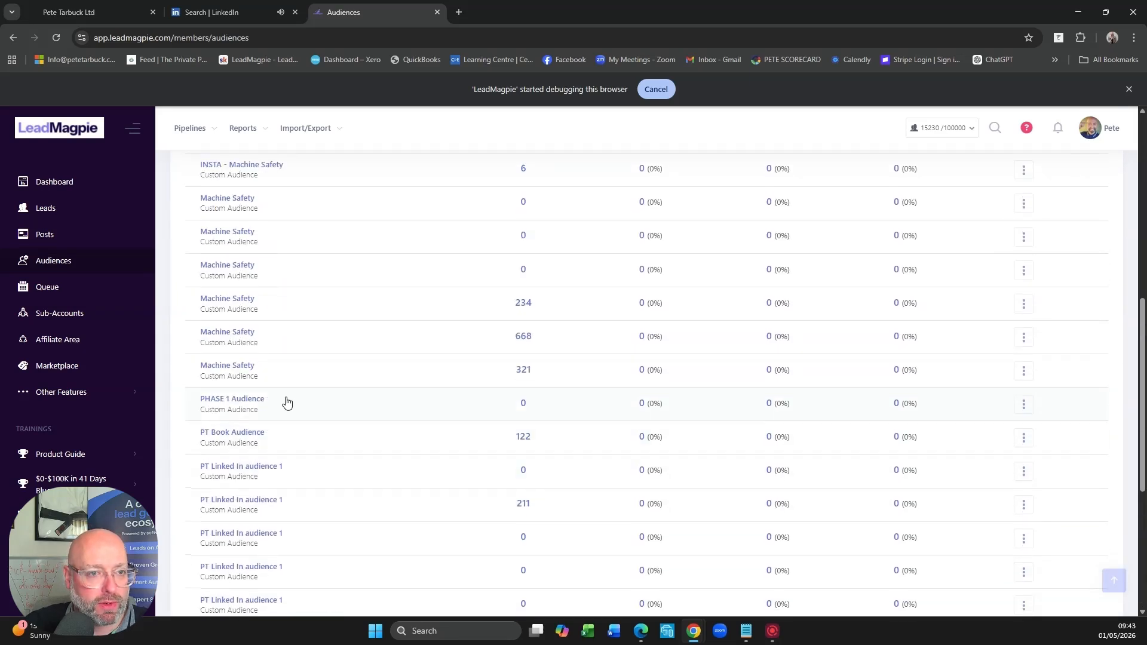
{"action": "scroll", "coordinate": [287, 403], "scroll_direction": "up", "scroll_amount": 3}
{"action": "scroll", "coordinate": [287, 402], "scroll_direction": "up", "scroll_amount": 3}
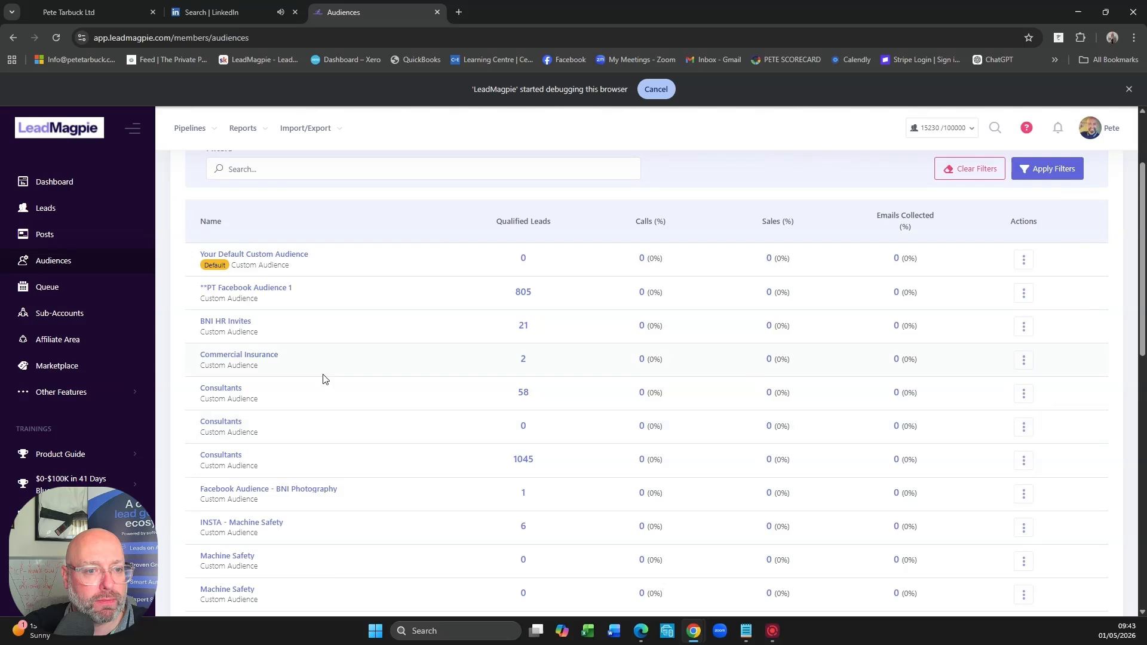
{"action": "scroll", "coordinate": [338, 379], "scroll_direction": "down", "scroll_amount": 6}
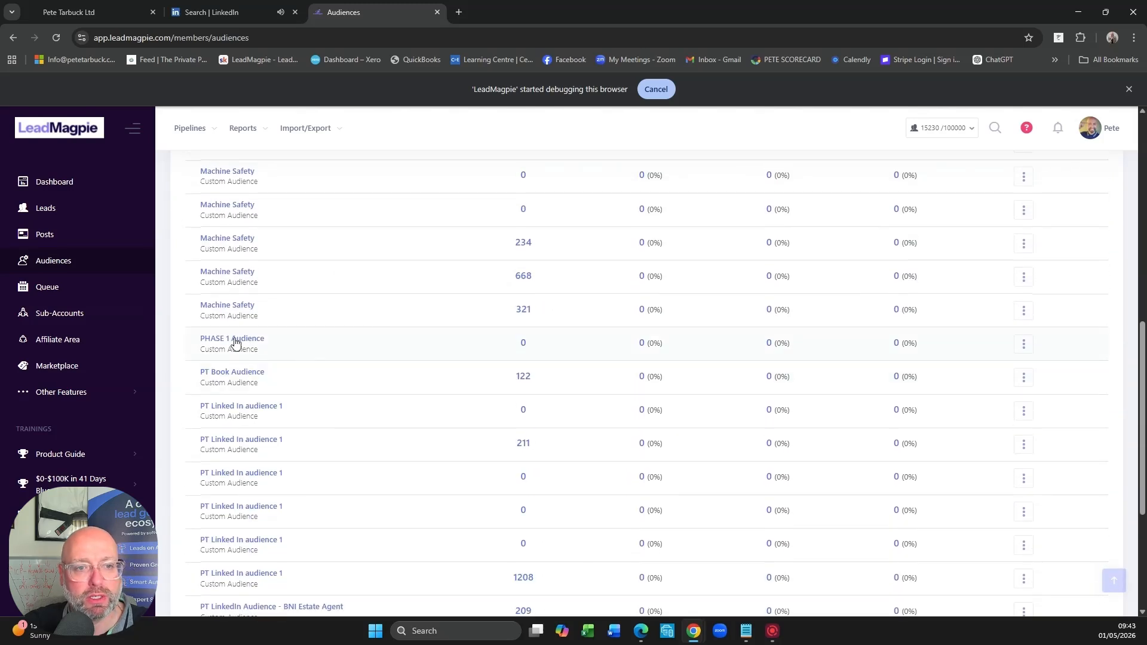
{"action": "left_click", "coordinate": [235, 342]}
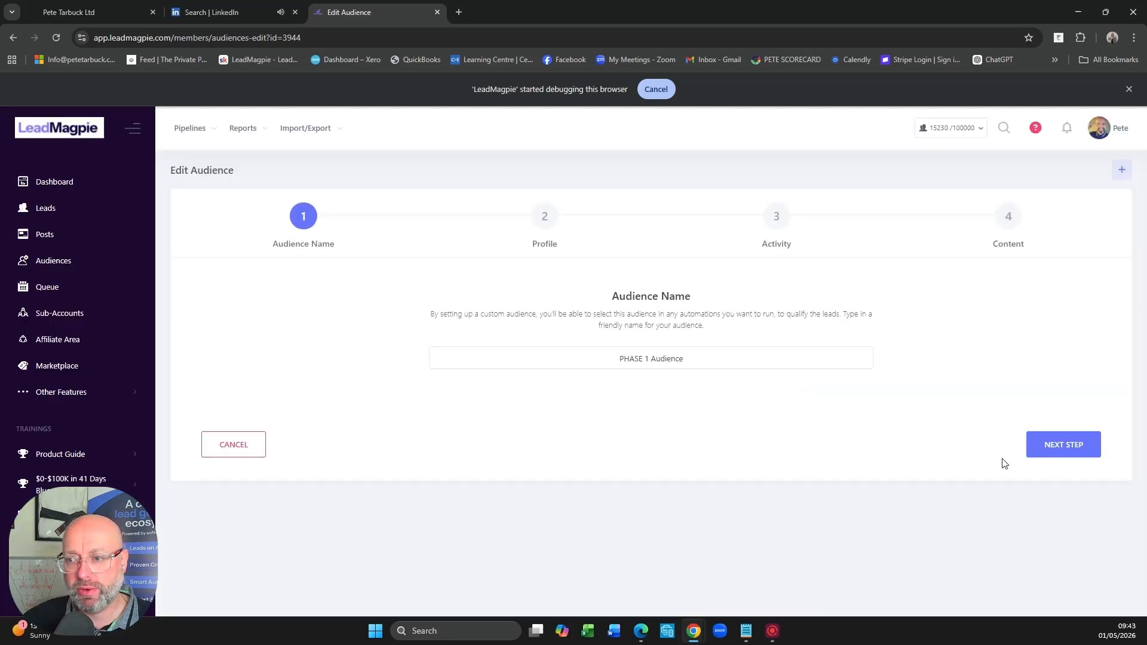
{"action": "left_click_drag", "start_coordinate": [679, 362], "coordinate": [608, 361]}
{"action": "left_click", "coordinate": [674, 358]}
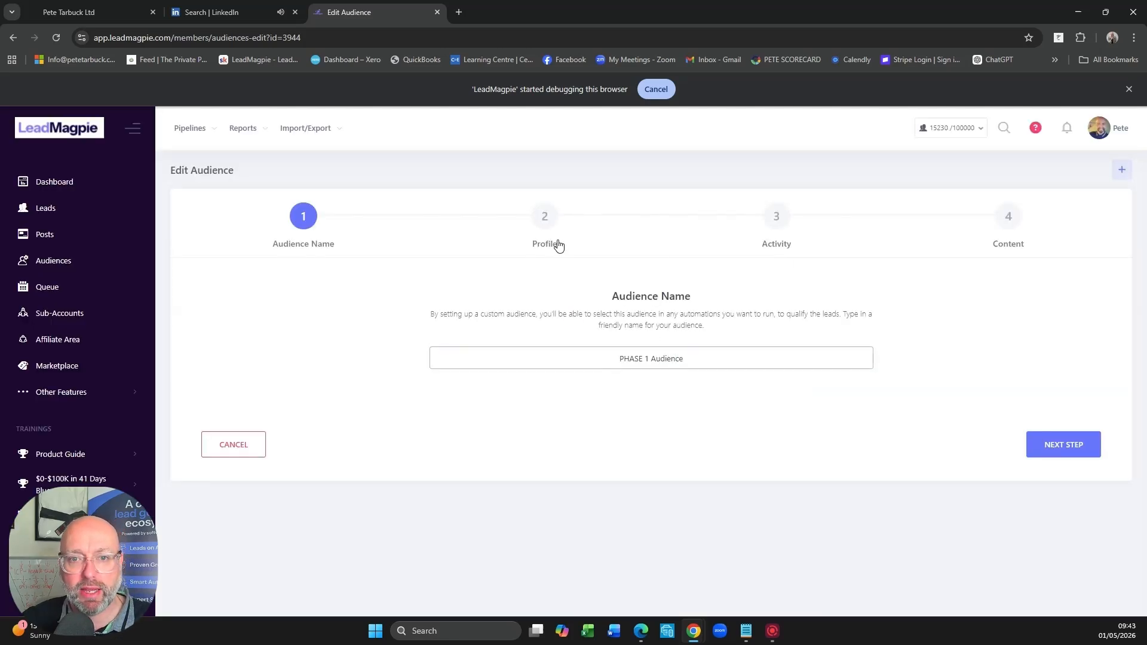
- Review the audience's profile criteria for gender, countries, type of profile and verified profiles
{"action": "left_click", "coordinate": [546, 223]}
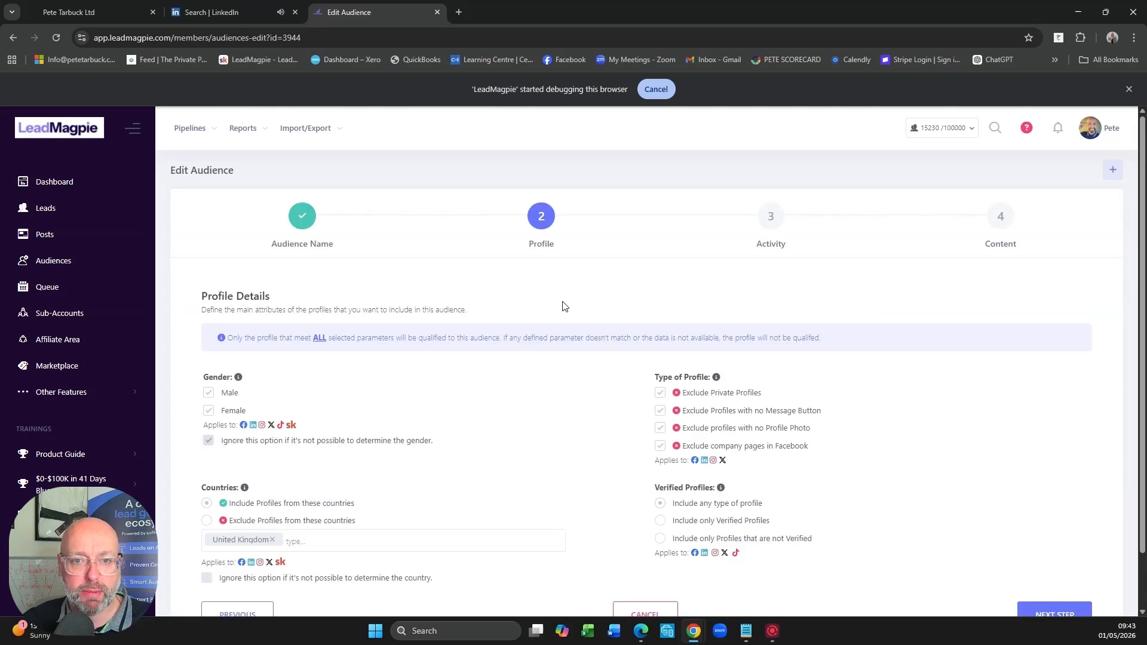
{"action": "scroll", "coordinate": [530, 415], "scroll_direction": "down", "scroll_amount": 1}
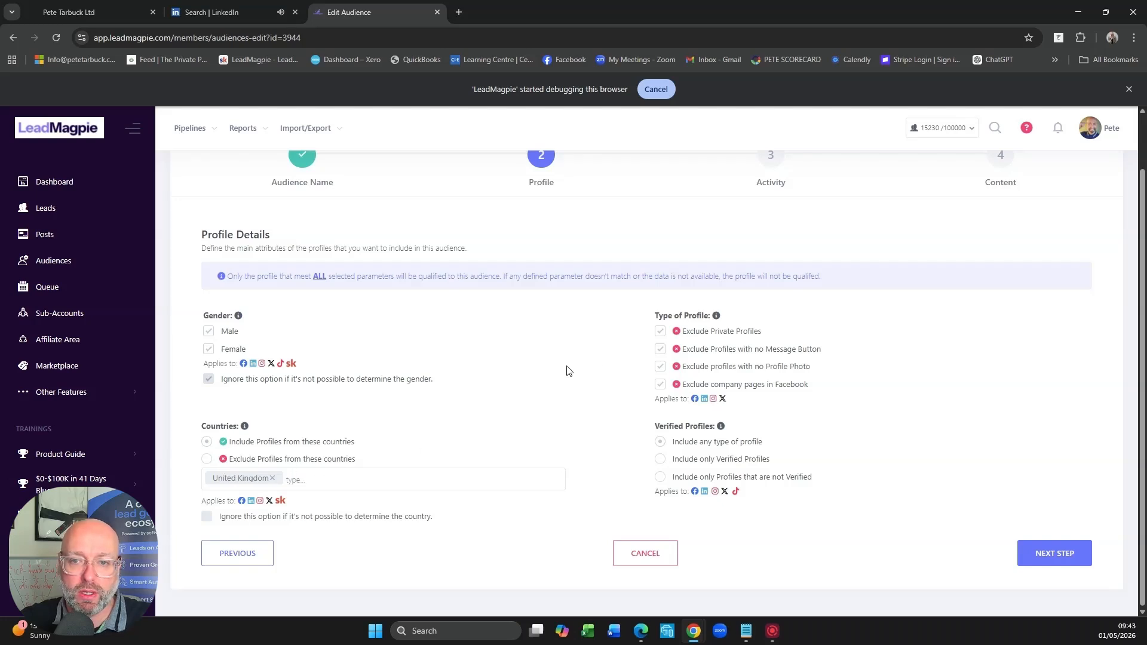
{"action": "mouse_move", "coordinate": [691, 345]}
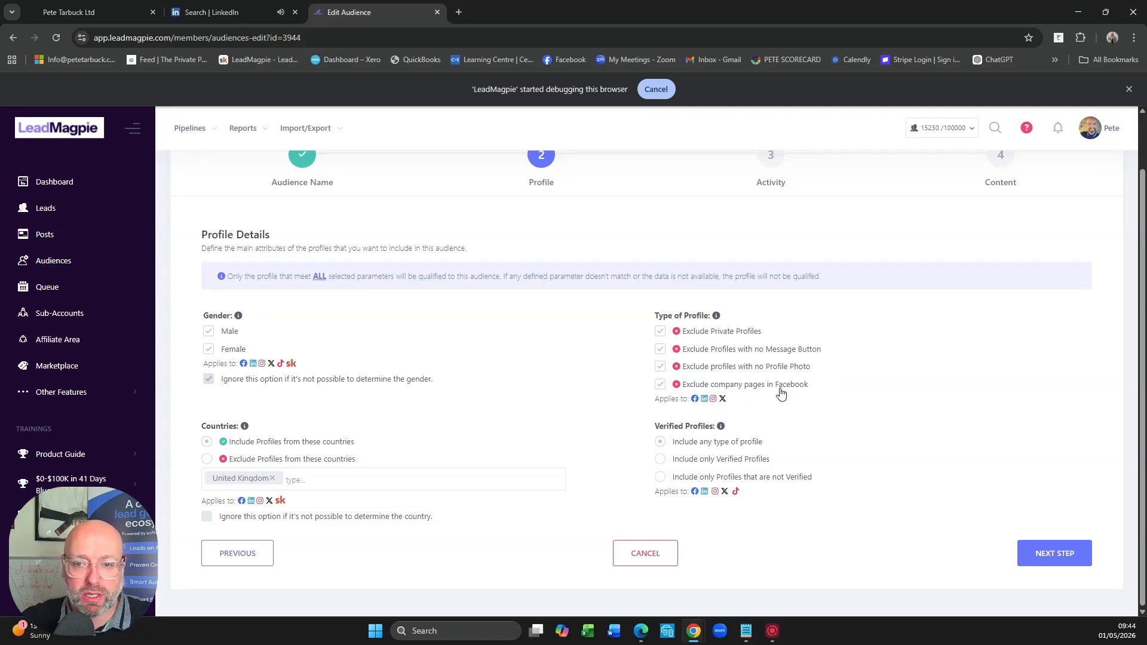
{"action": "mouse_move", "coordinate": [698, 406]}
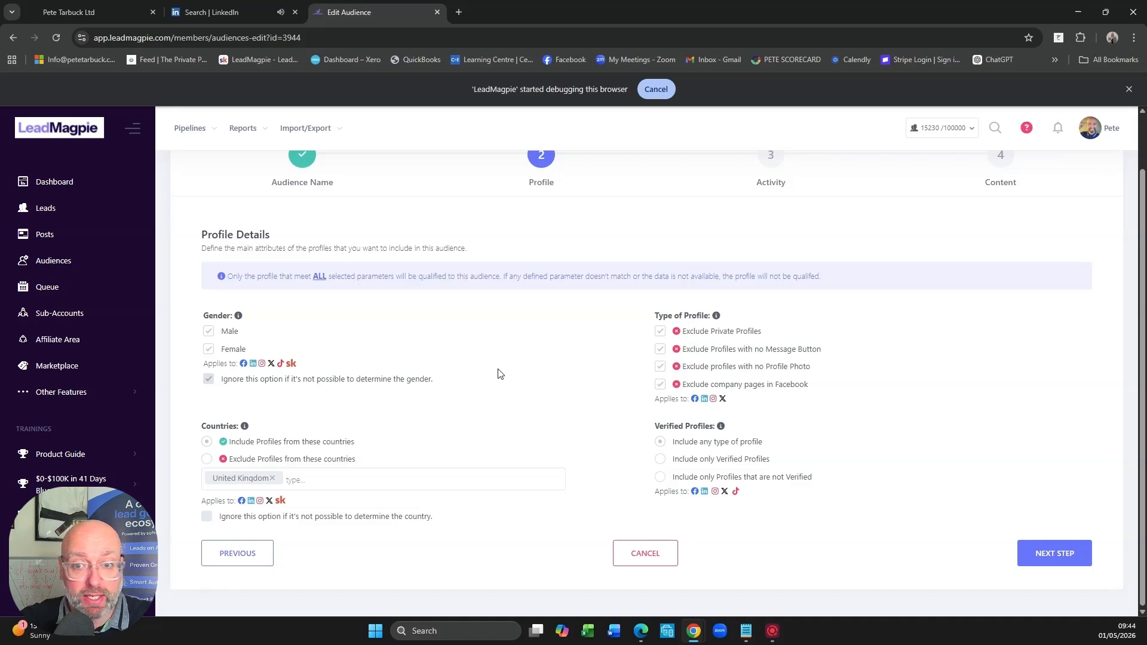
- In the audience's activity criteria, set the minimum number of mutual friends to 4
{"action": "left_click", "coordinate": [1055, 554]}
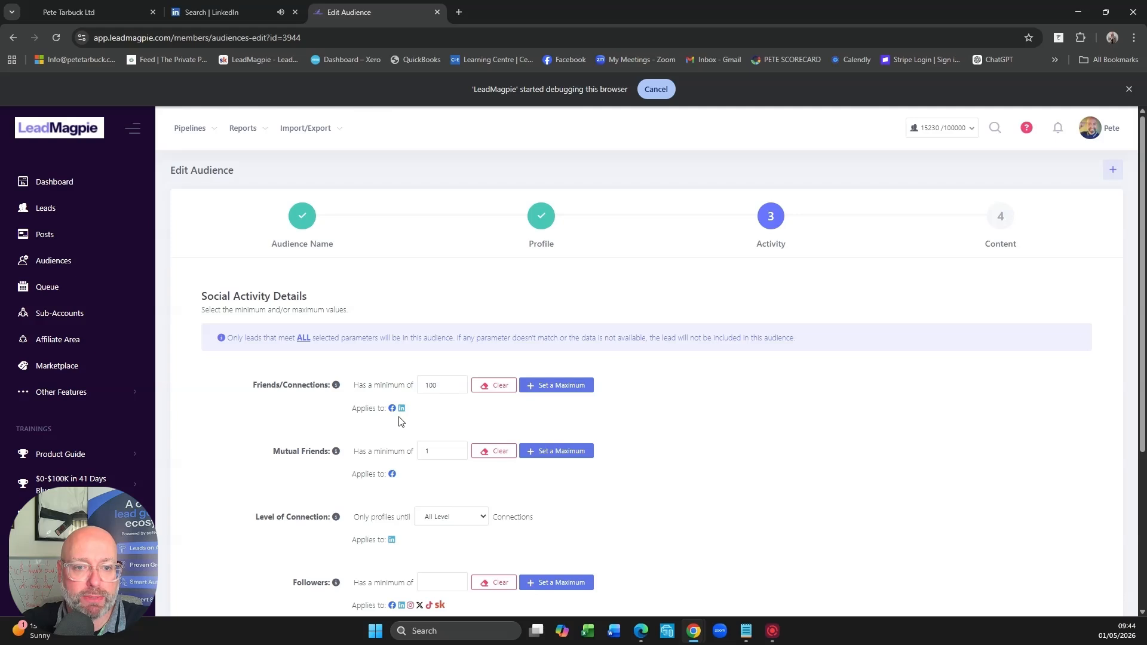
{"action": "left_click", "coordinate": [434, 388]}
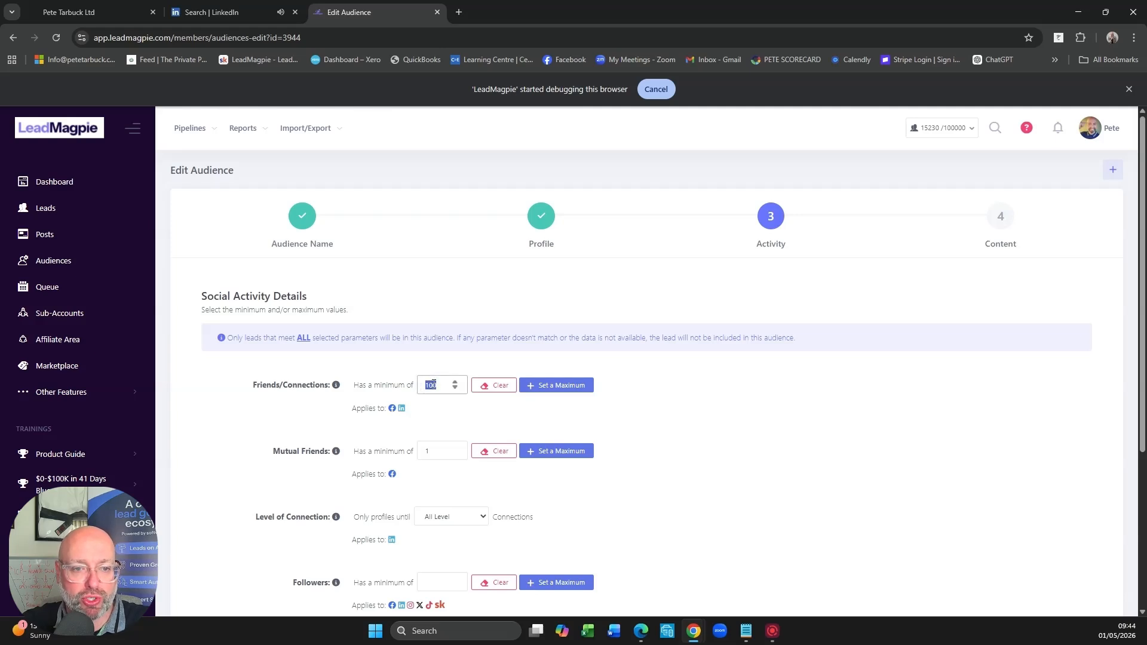
{"action": "scroll", "coordinate": [452, 401], "scroll_direction": "down", "scroll_amount": 2}
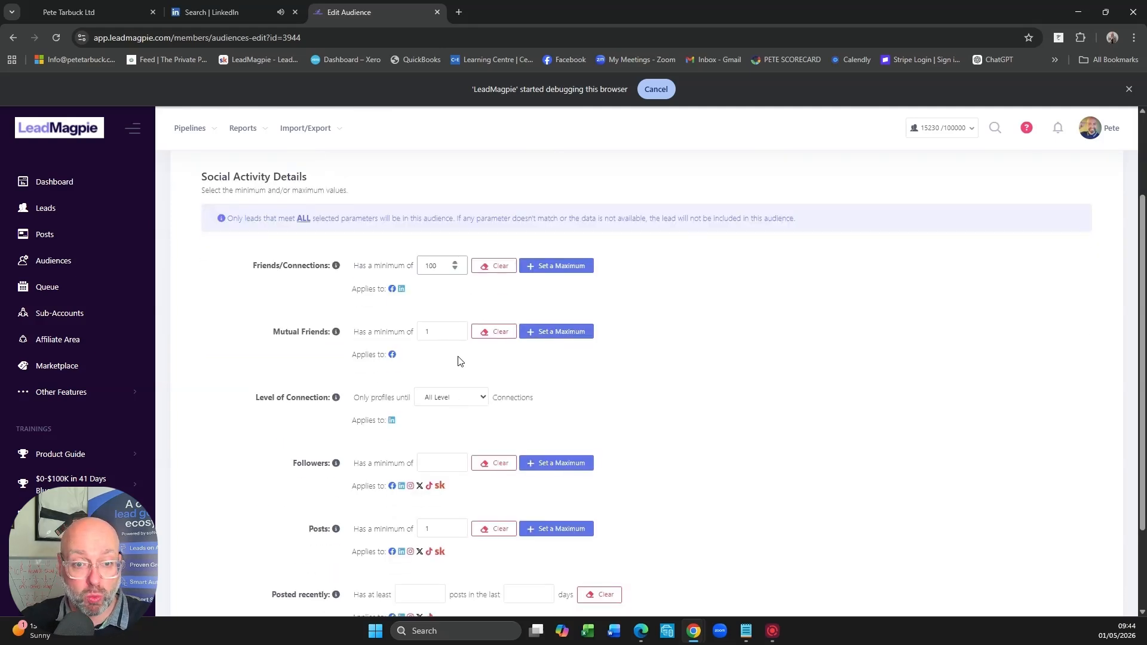
{"action": "scroll", "coordinate": [525, 370], "scroll_direction": "down", "scroll_amount": 2}
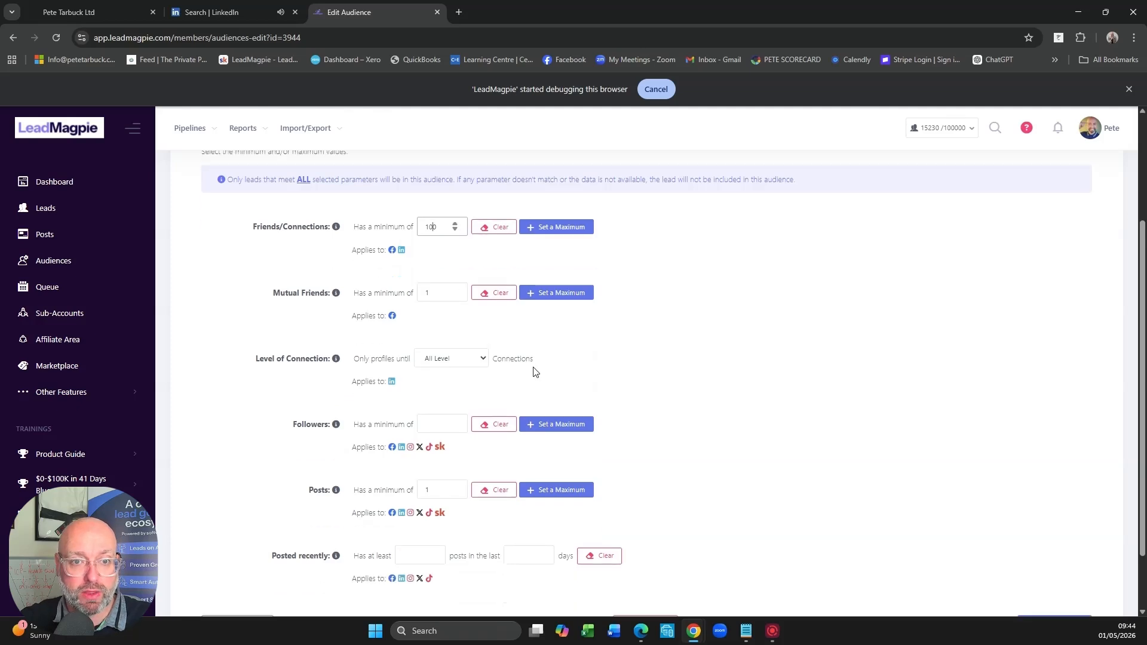
{"action": "left_click", "coordinate": [428, 218]}
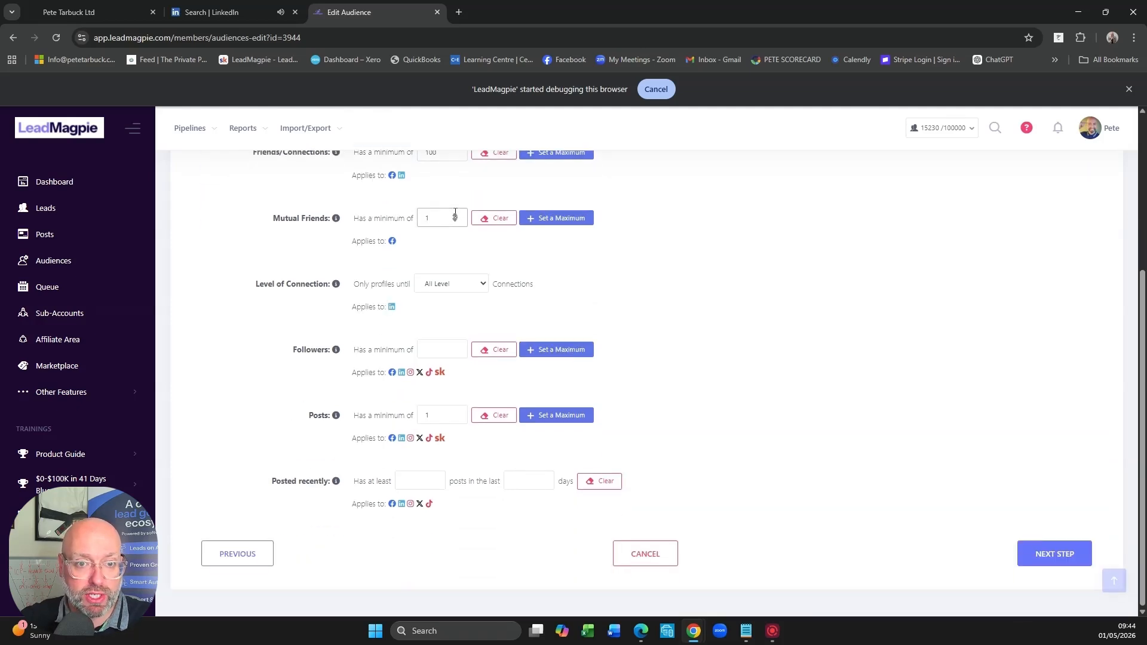
{"action": "type", "text": "4"}
{"action": "left_click", "coordinate": [487, 240]}
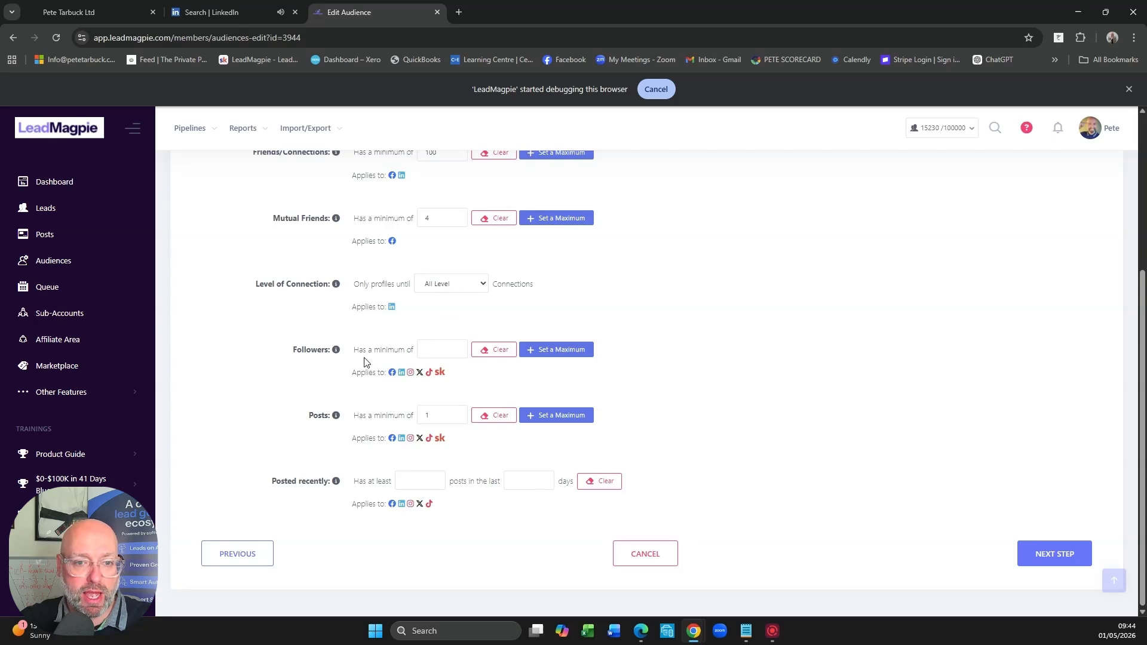
- Require at least 1 post in the last 90 days in the audience's recent posting criterion
{"action": "left_click", "coordinate": [434, 350]}
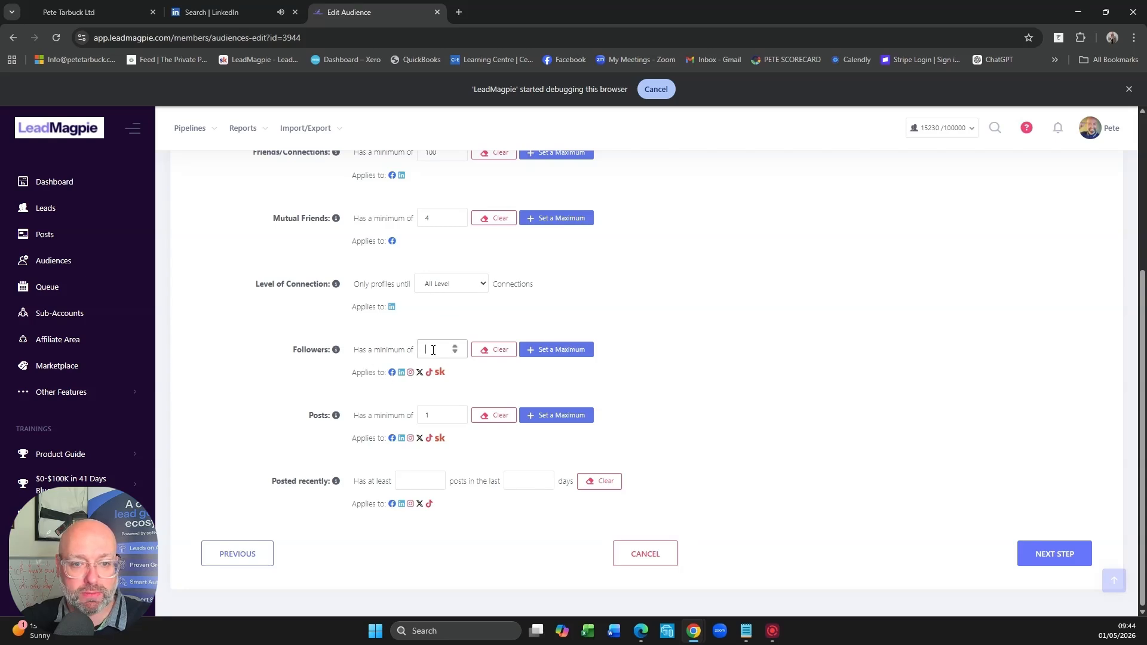
{"action": "left_click", "coordinate": [434, 415]}
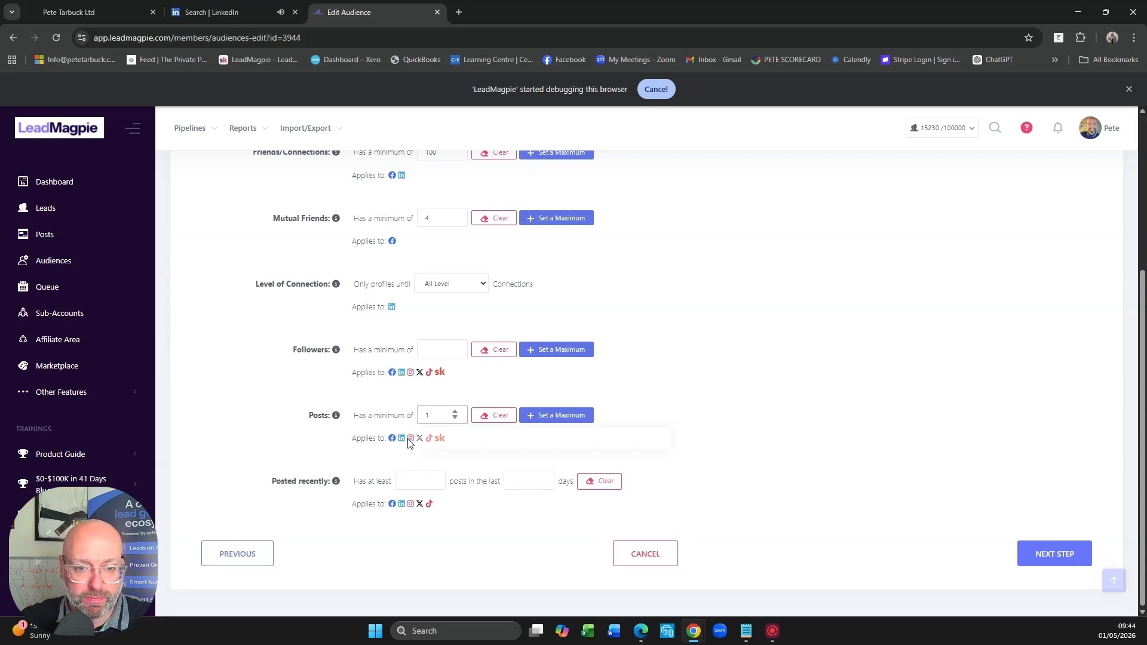
{"action": "left_click", "coordinate": [412, 481]}
{"action": "type", "text": "1"}
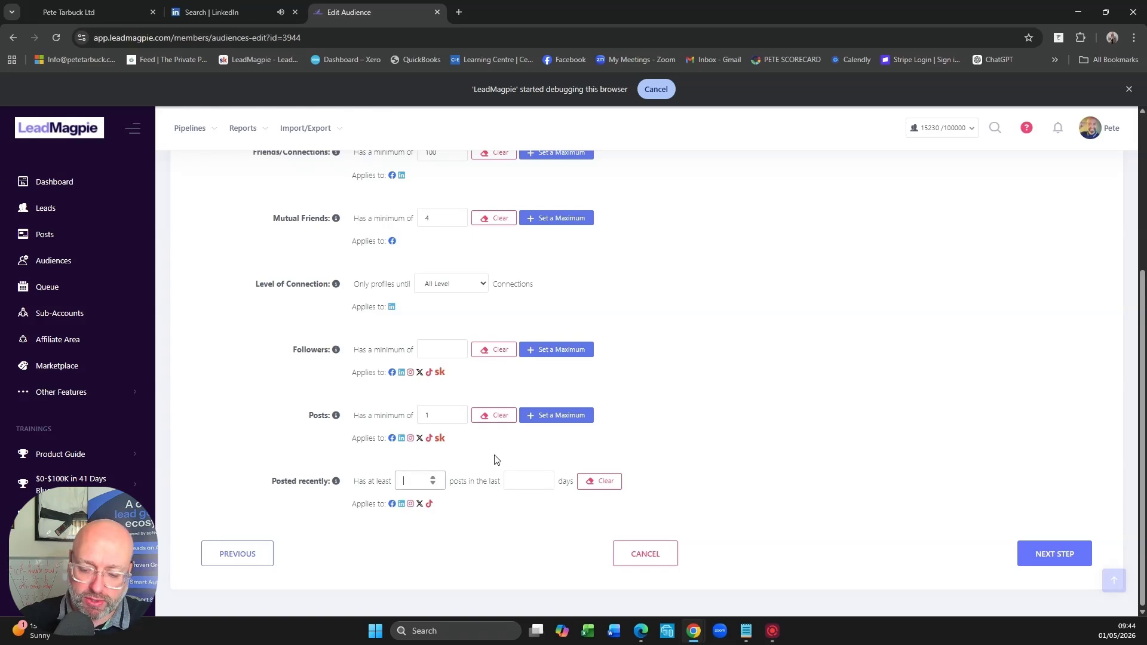
{"action": "left_click", "coordinate": [527, 485]}
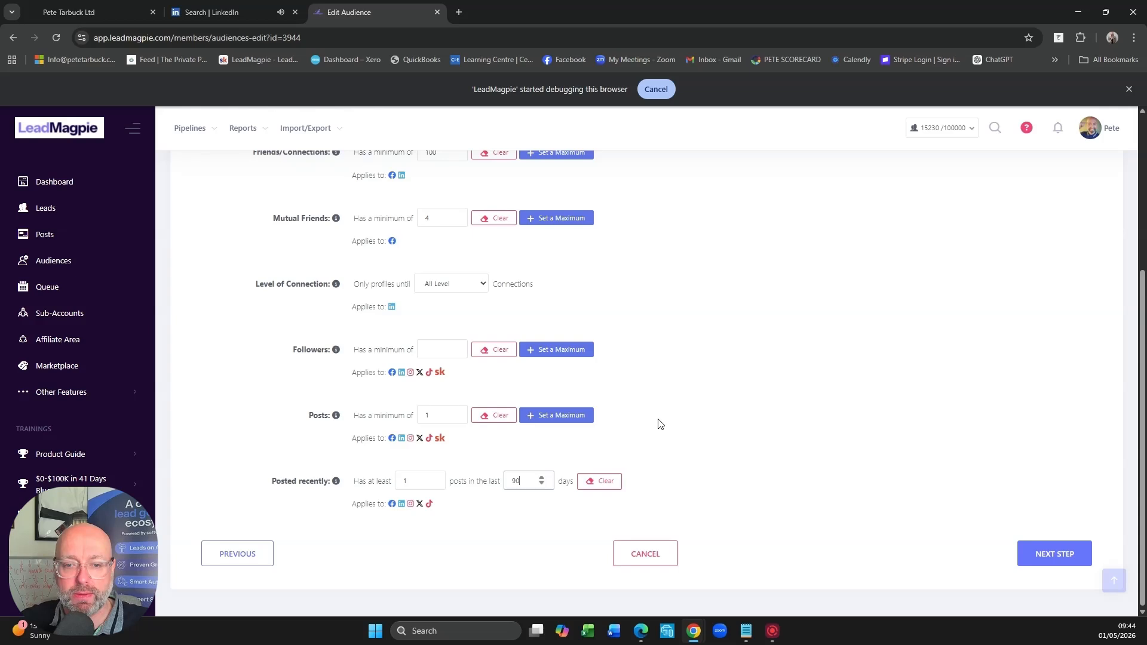
- Add CEO and director as included job title keywords in the audience's content criteria, and leave the audience without saving
{"action": "scroll", "coordinate": [755, 423], "scroll_direction": "up", "scroll_amount": 4}
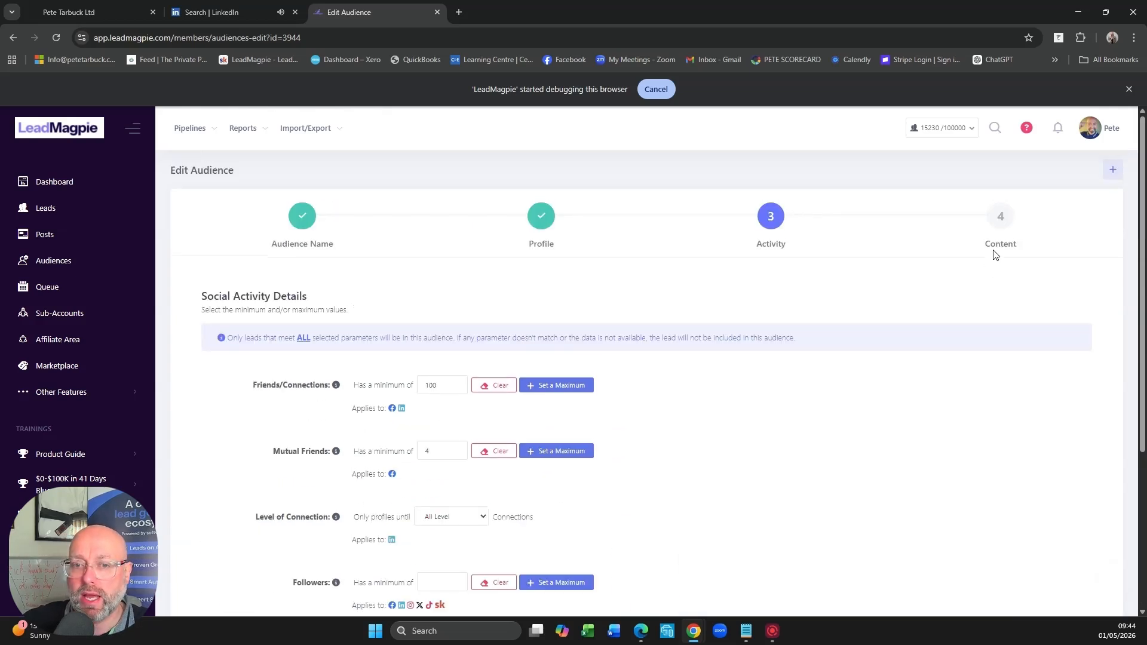
{"action": "left_click", "coordinate": [1004, 226]}
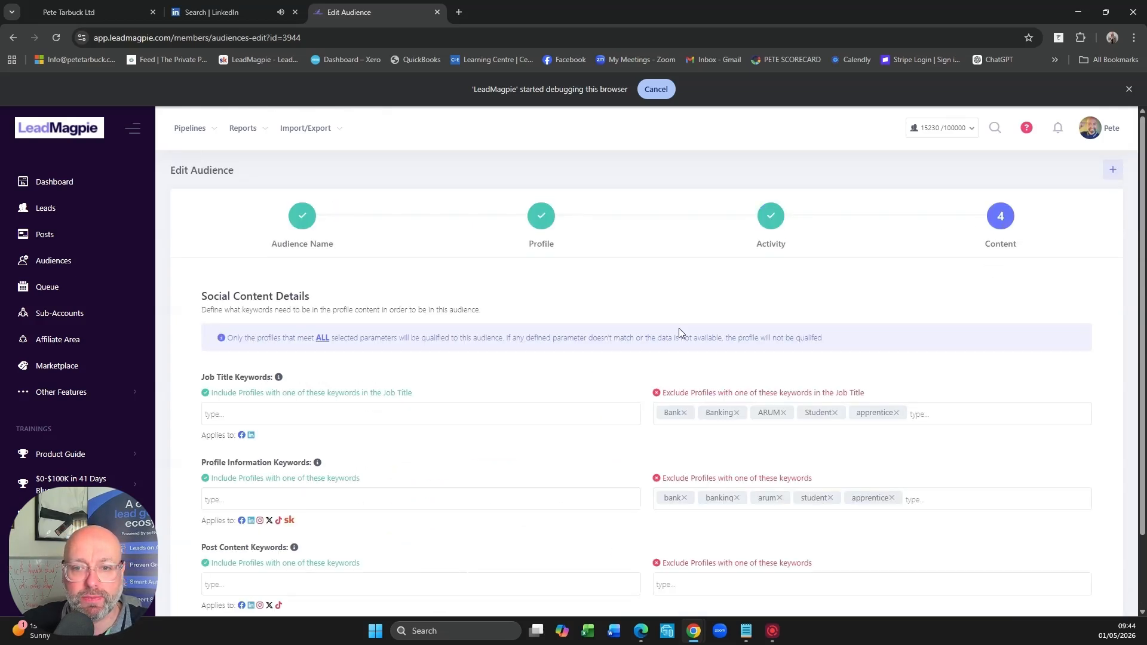
{"action": "scroll", "coordinate": [573, 310], "scroll_direction": "down", "scroll_amount": 2}
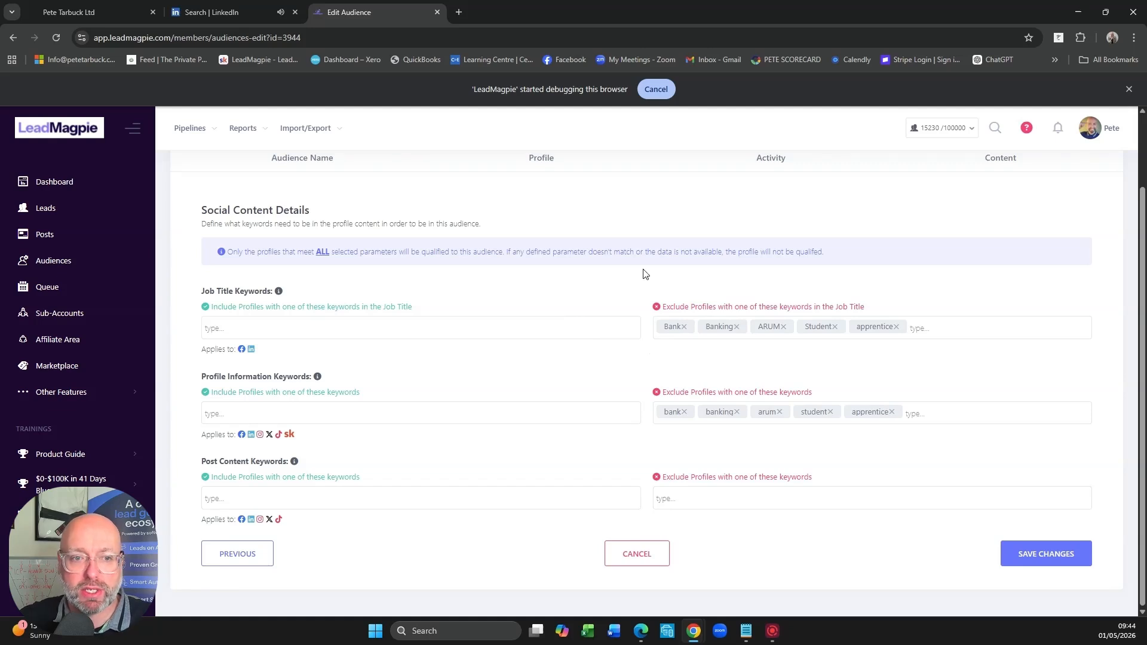
{"action": "left_click", "coordinate": [251, 332]}
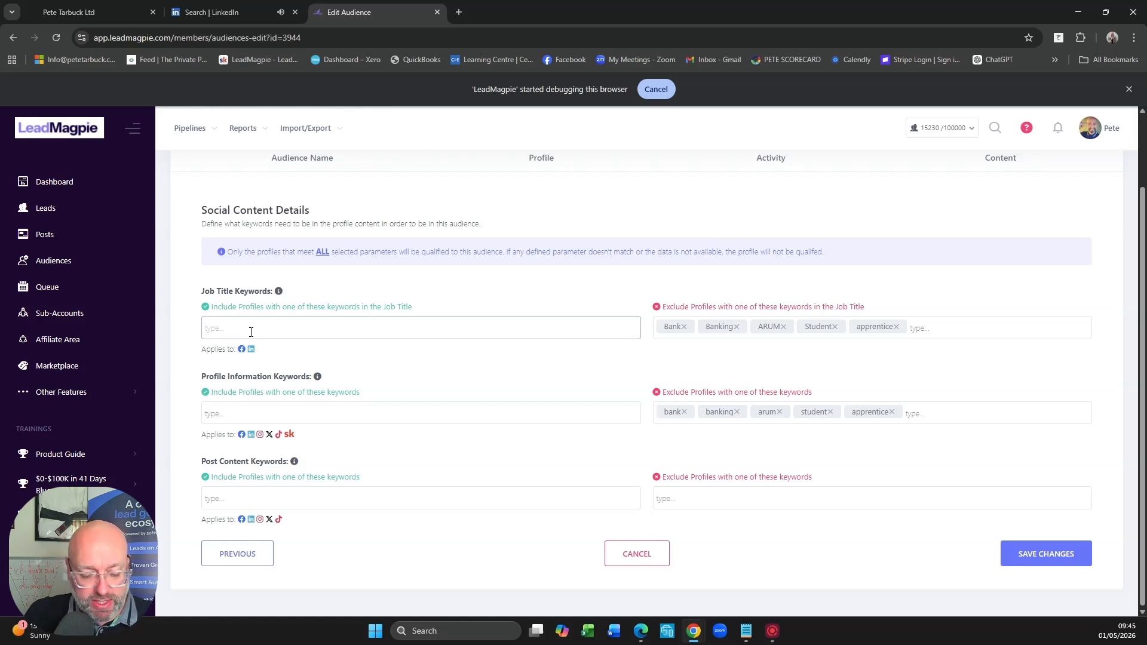
{"action": "type", "text": "CEO"}
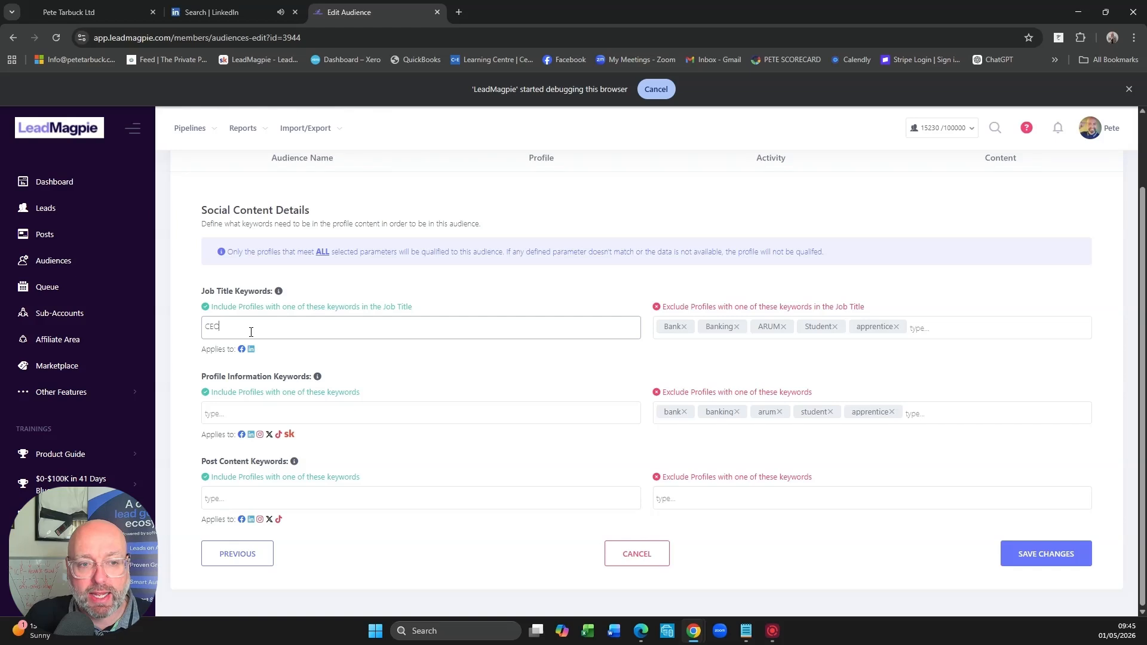
{"action": "key", "text": "Return"}
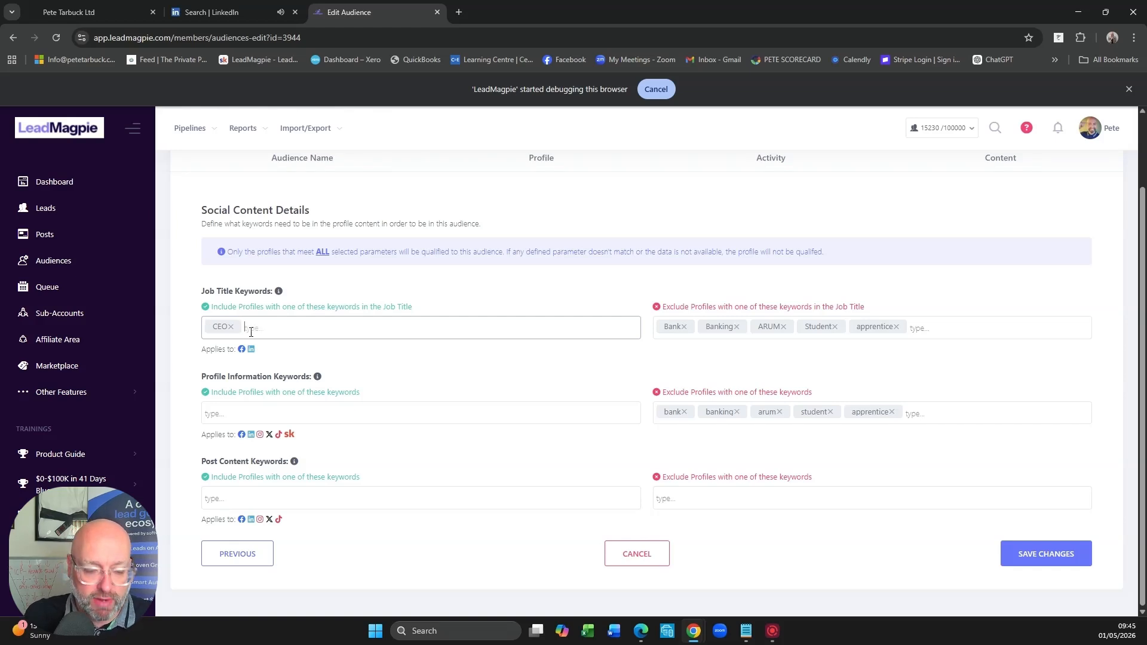
{"action": "type", "text": "director"}
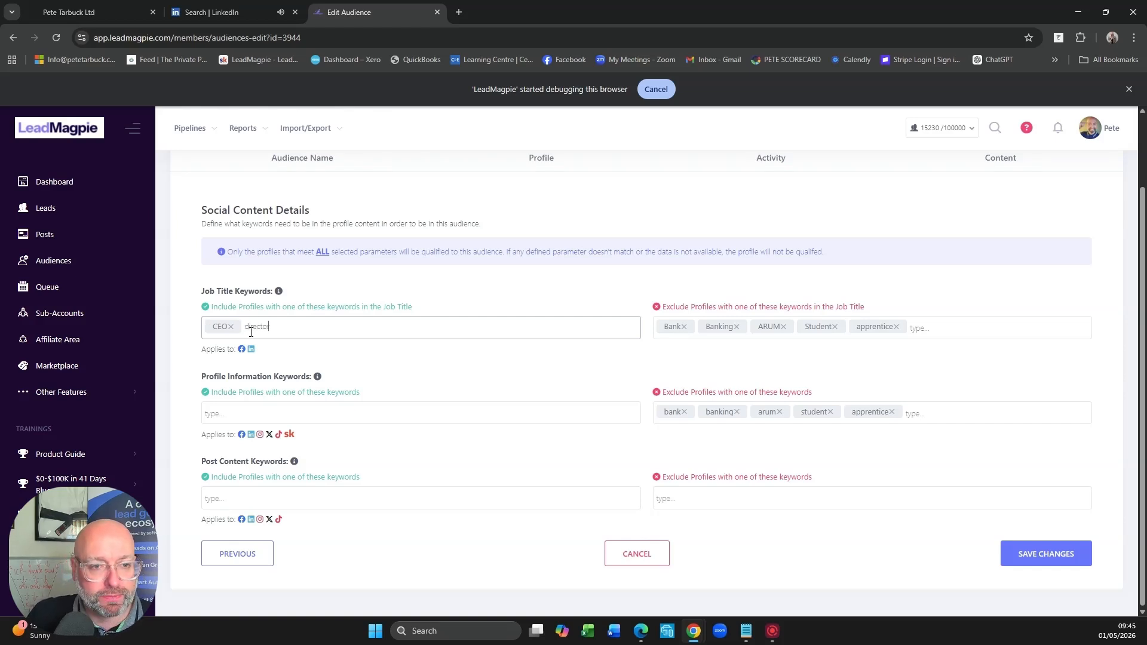
{"action": "key", "text": "Return"}
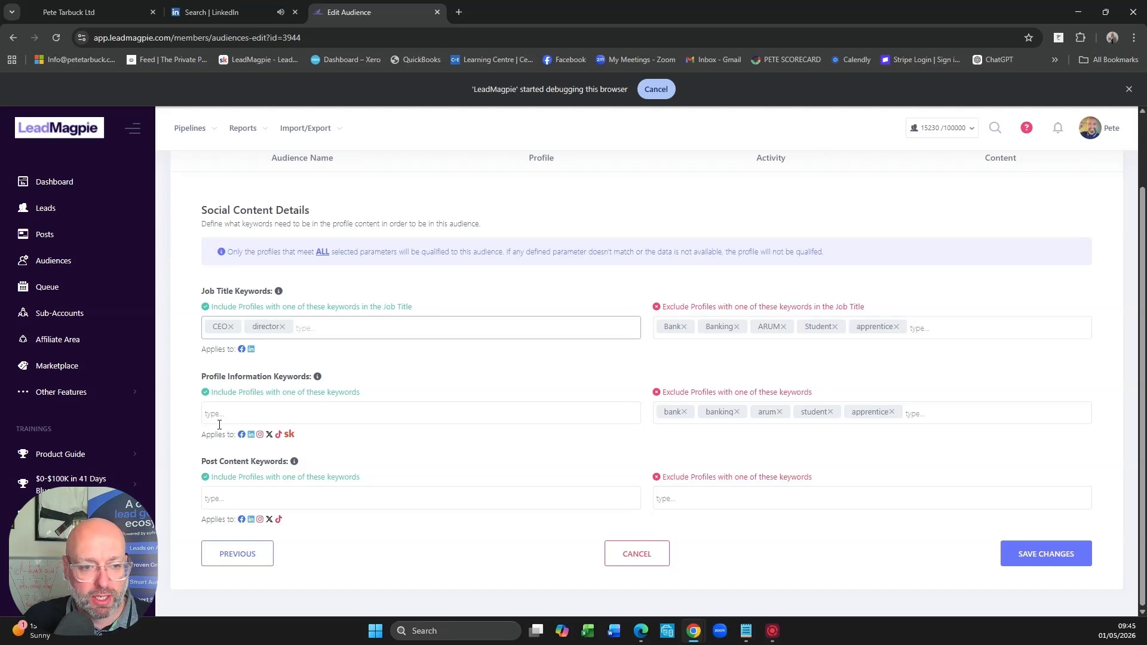
{"action": "left_click", "coordinate": [255, 414]}
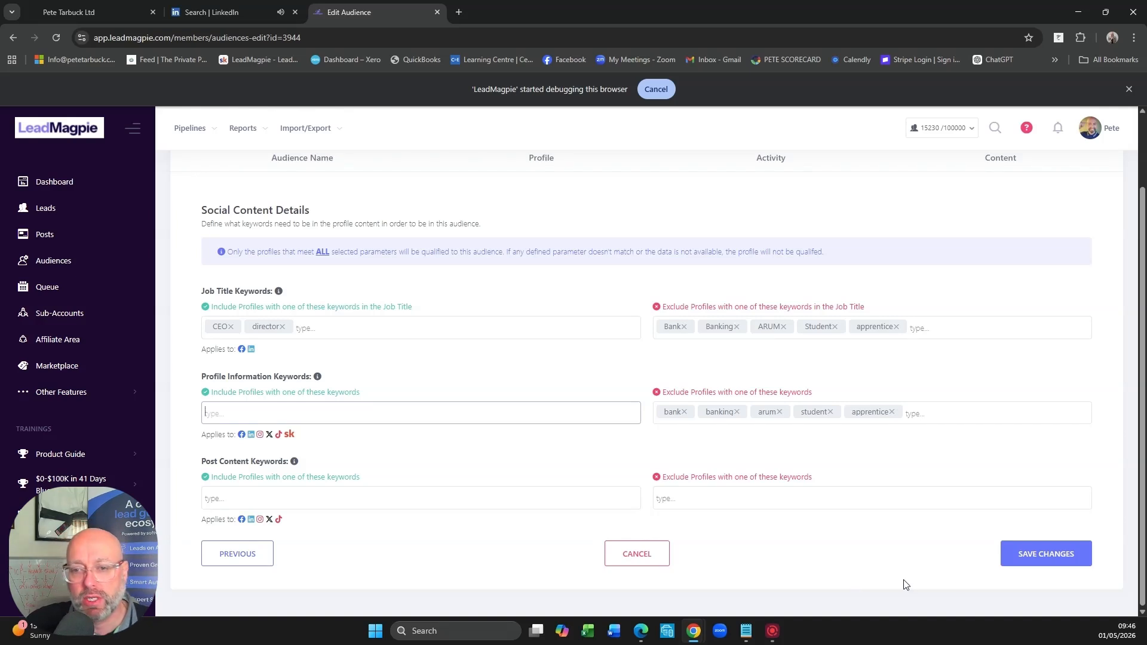
{"action": "left_click", "coordinate": [640, 558]}
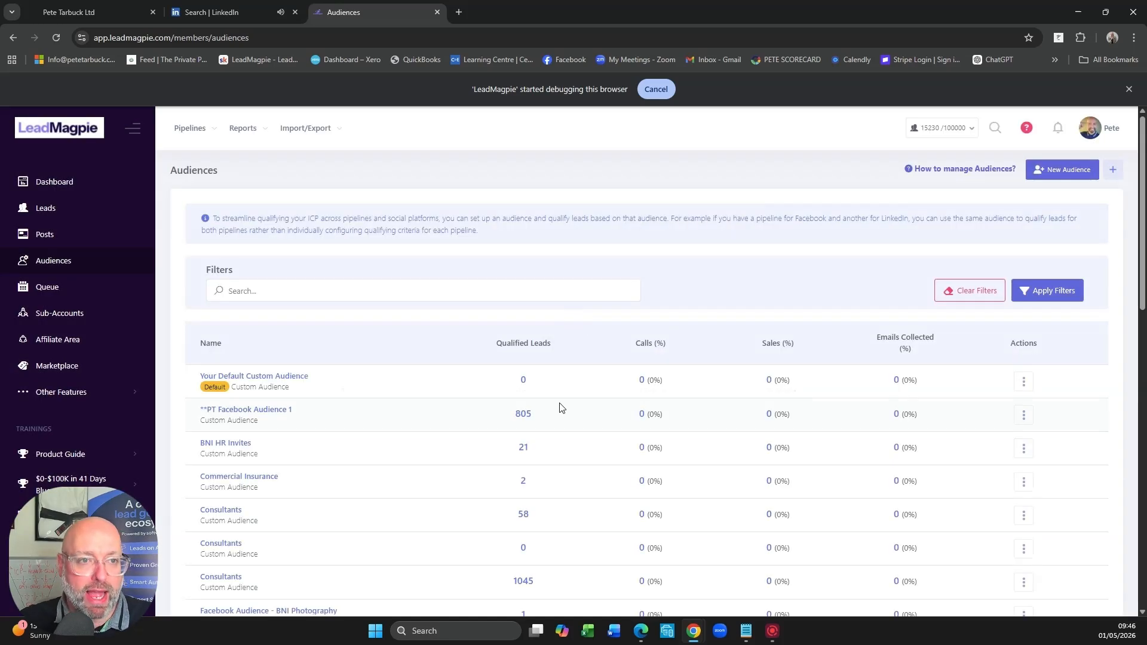
- Open the Phase 1 - Existing Connections pipeline and move its first existing connection to the Qualified Prospects - Like a Post stage
{"action": "left_click", "coordinate": [189, 129]}
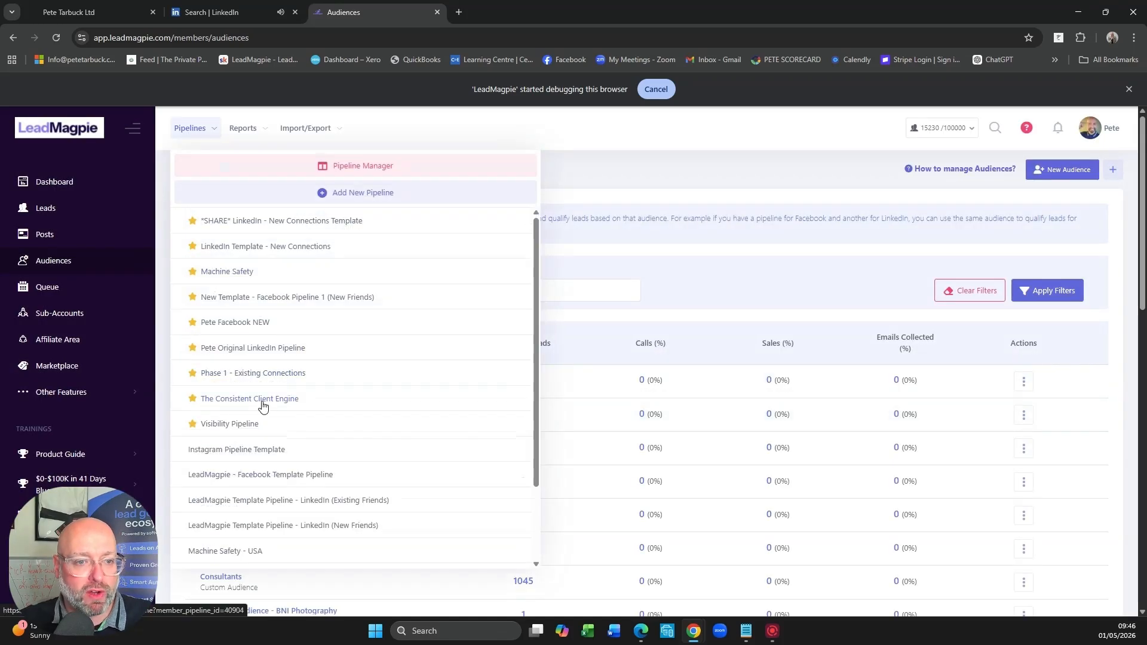
{"action": "left_click", "coordinate": [227, 374]}
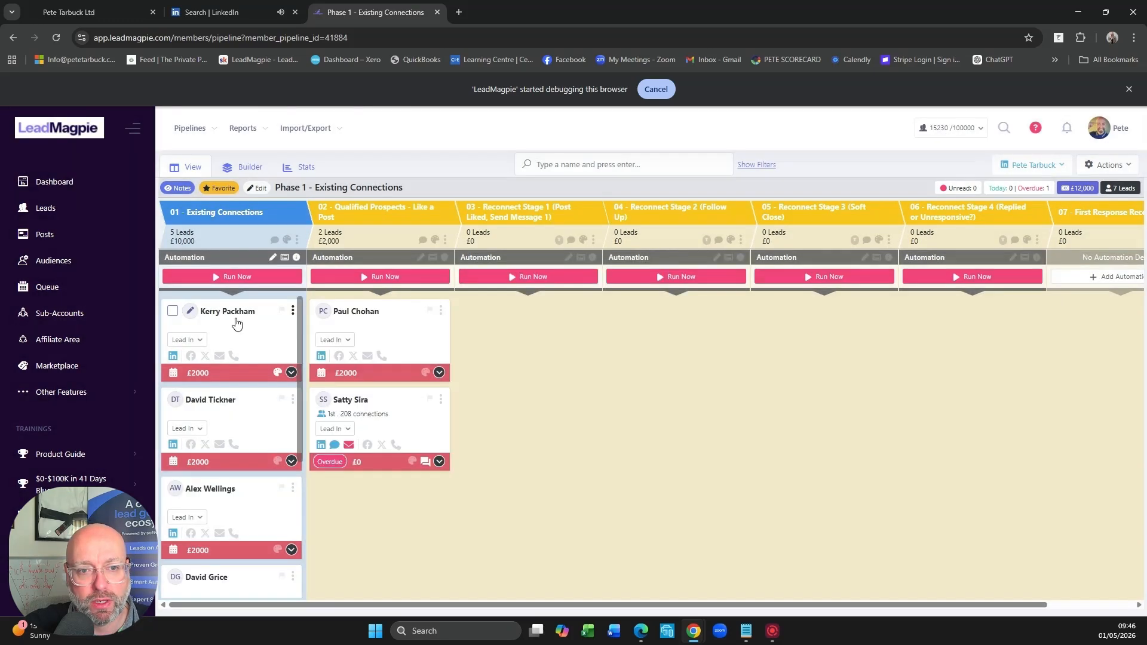
{"action": "left_click_drag", "start_coordinate": [237, 325], "coordinate": [374, 353]}
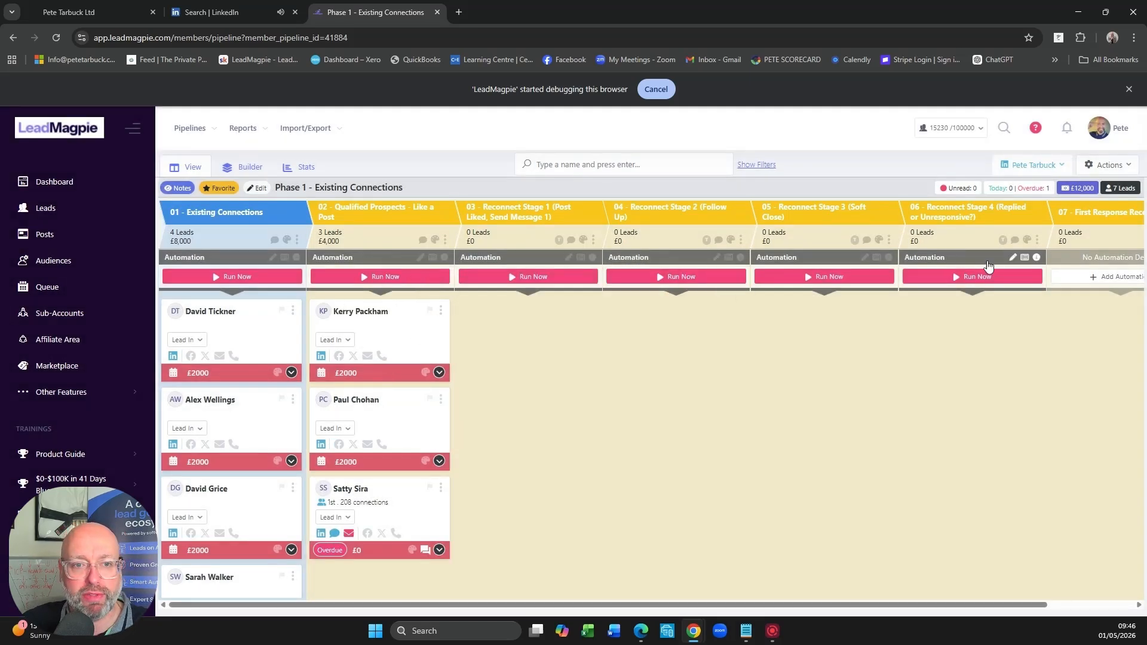
- Review the Qualified Prospects stage's automation, including its like-a-post action, move-lead action and lead limits, and close it without saving
{"action": "left_click", "coordinate": [421, 258]}
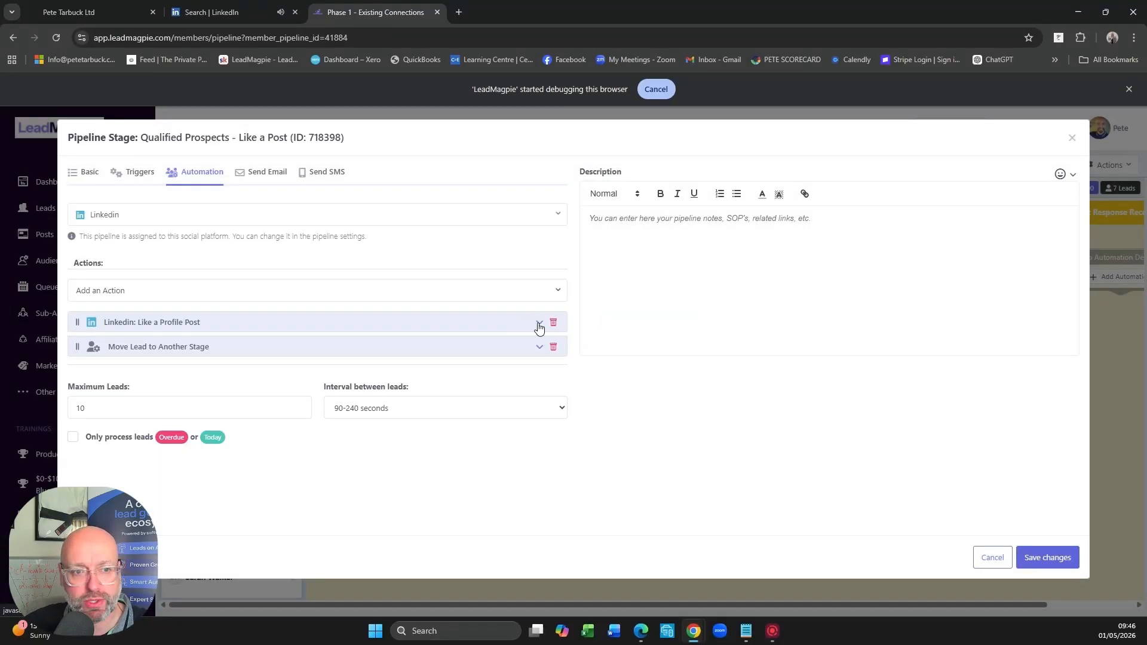
{"action": "left_click", "coordinate": [540, 326]}
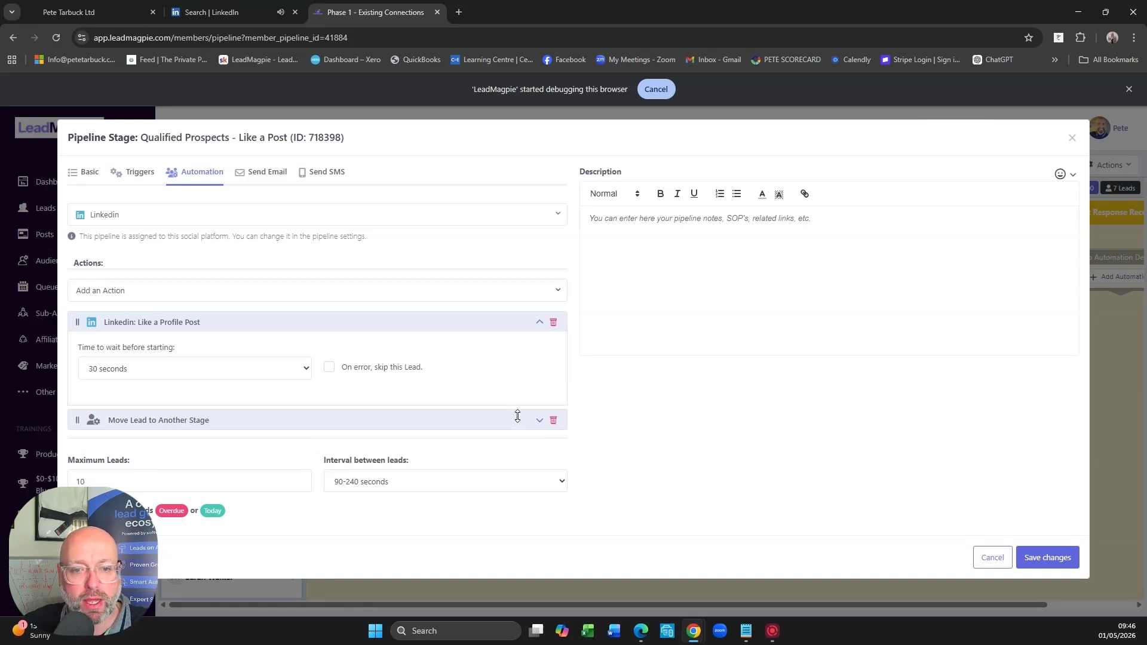
{"action": "left_click", "coordinate": [539, 423]}
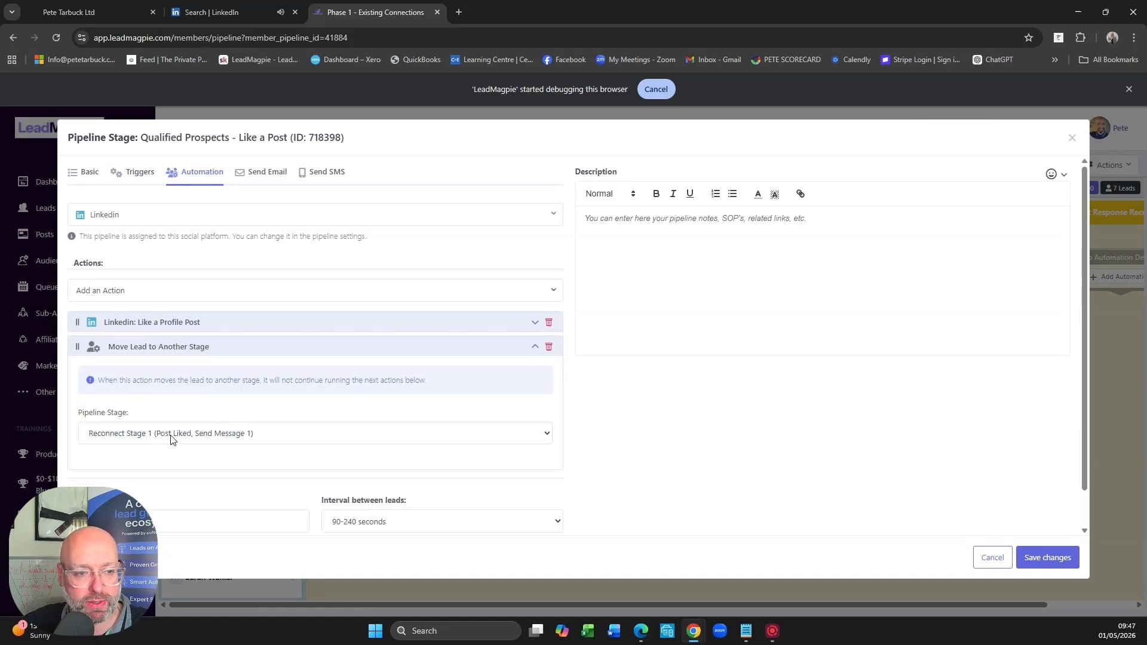
{"action": "scroll", "coordinate": [99, 482], "scroll_direction": "down", "scroll_amount": 1}
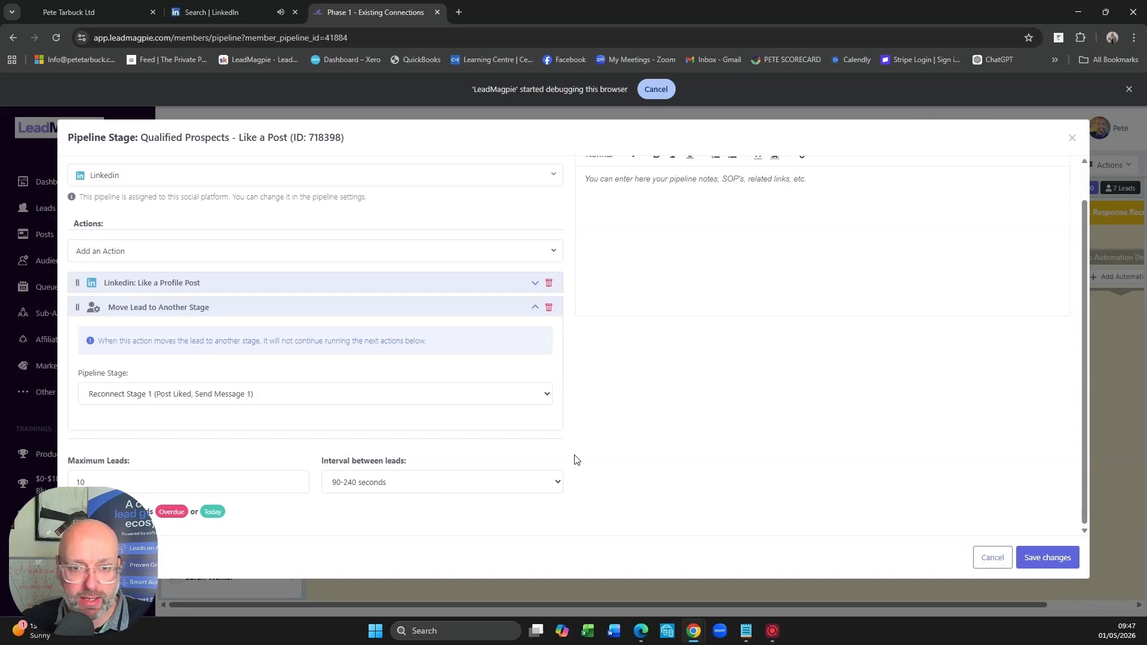
{"action": "scroll", "coordinate": [628, 453], "scroll_direction": "up", "scroll_amount": 1}
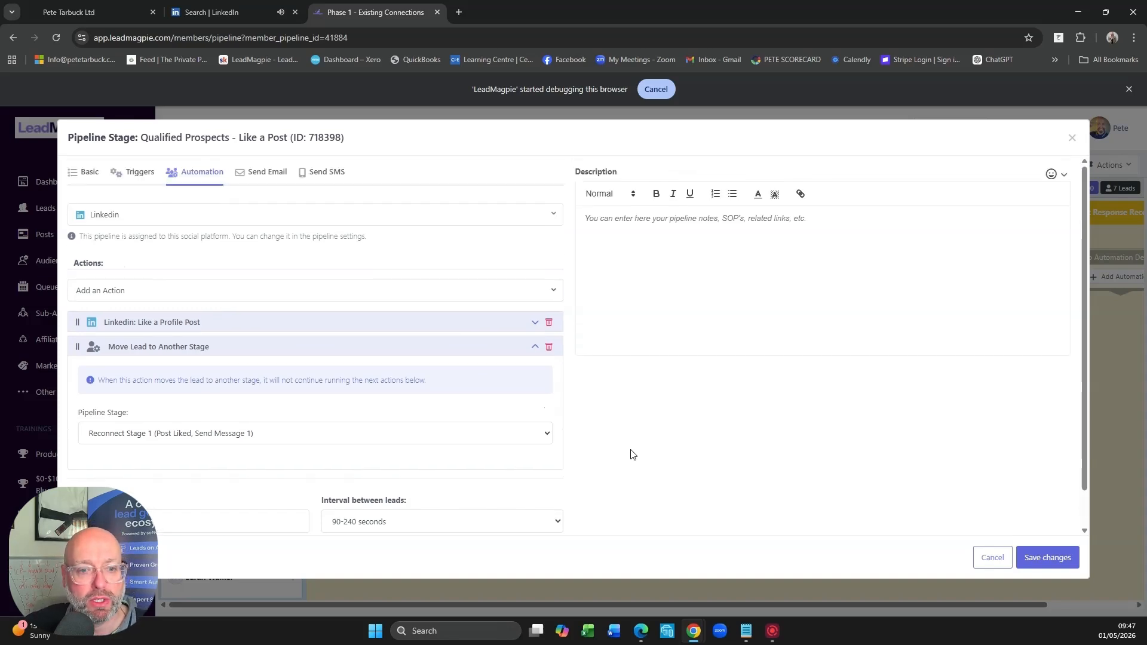
{"action": "scroll", "coordinate": [253, 390], "scroll_direction": "down", "scroll_amount": 1}
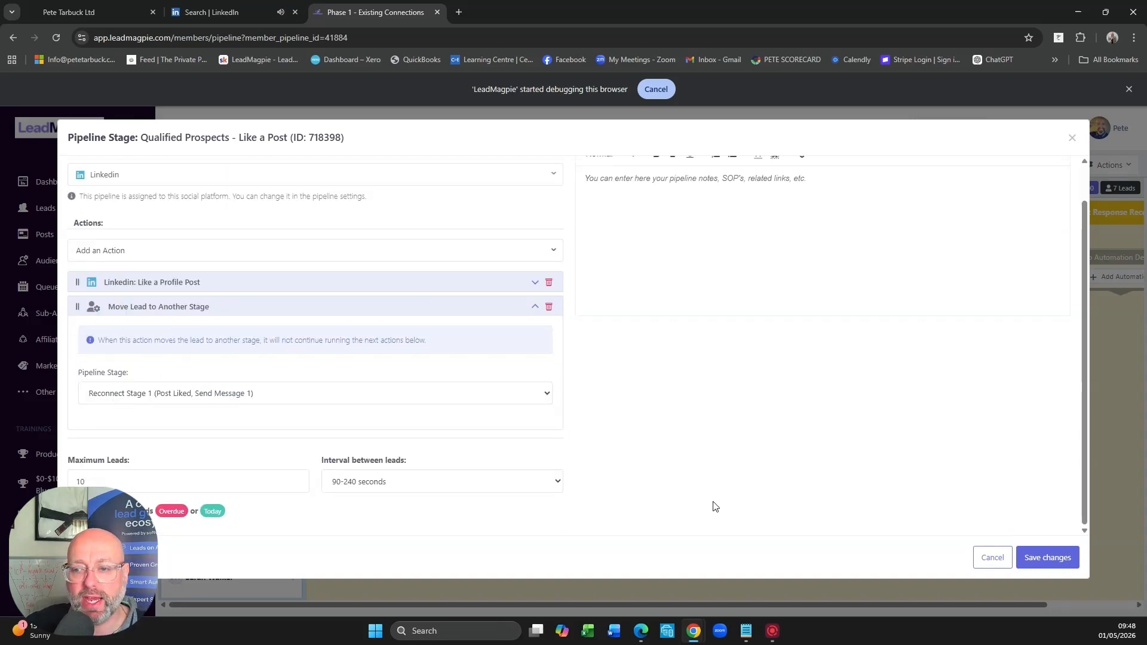
{"action": "left_click", "coordinate": [993, 558]}
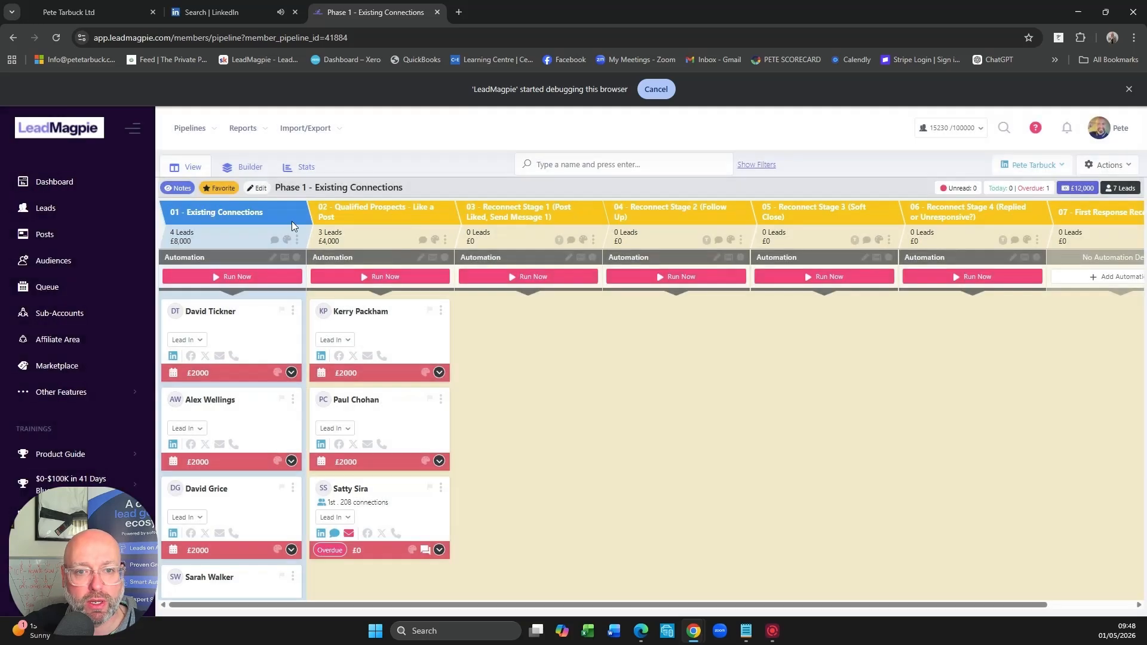
- Move the top two leads from Qualified Prospects - Like a Post to Reconnect Stage 1
{"action": "left_click_drag", "start_coordinate": [386, 323], "coordinate": [549, 318]}
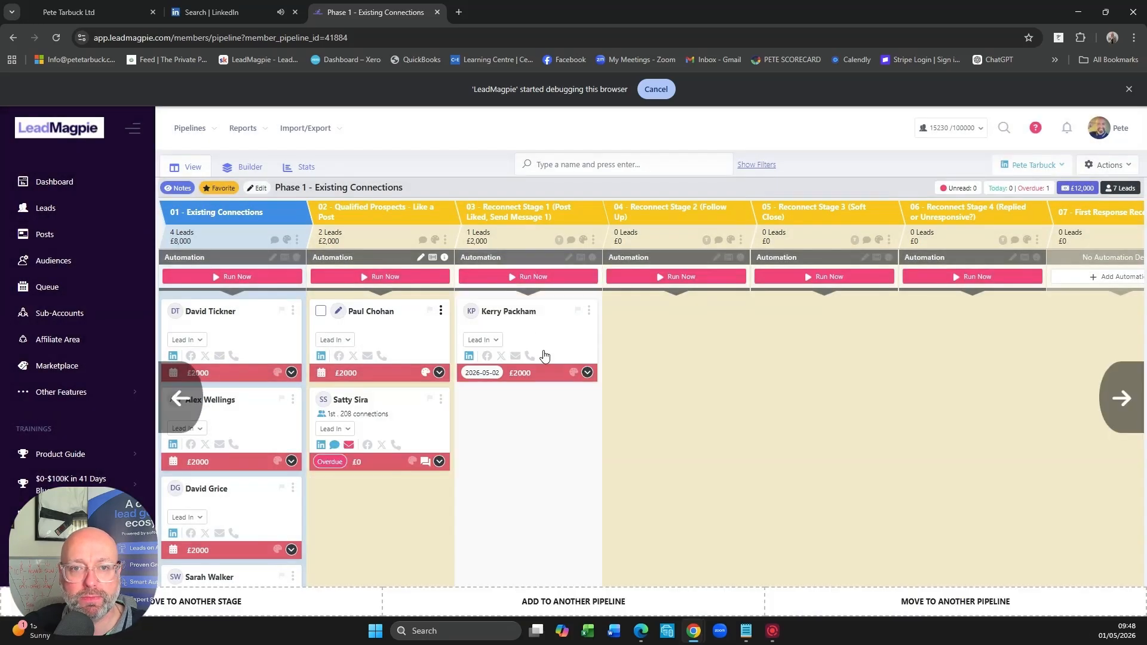
{"action": "left_click_drag", "start_coordinate": [548, 356], "coordinate": [590, 343]}
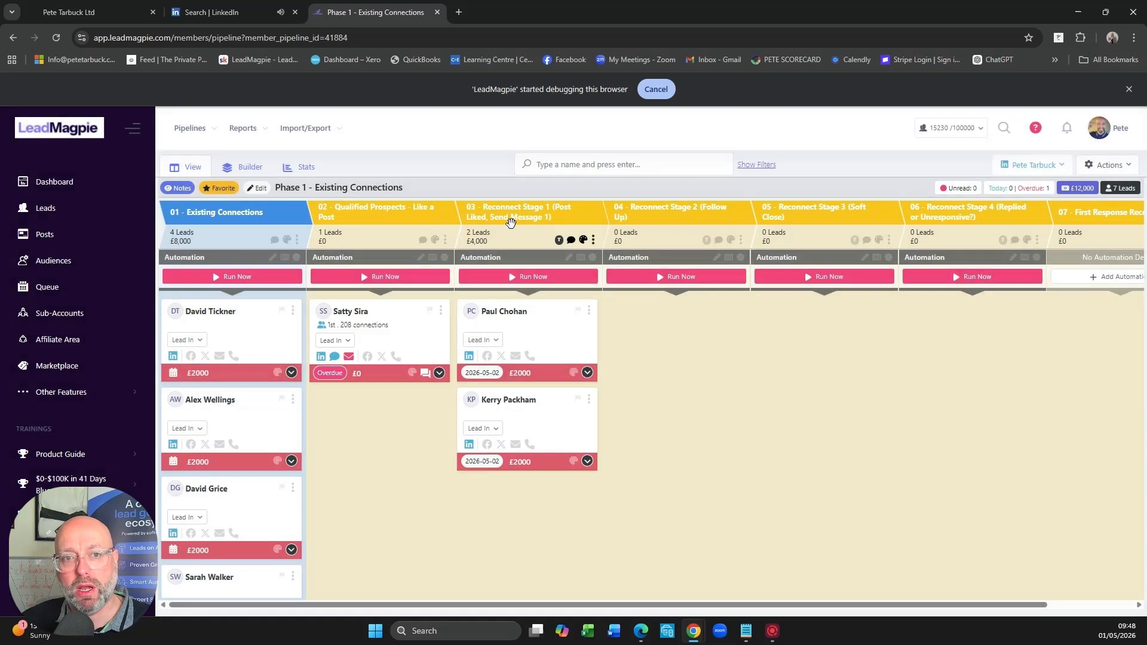
- Open Reconnect Stage 1's automation settings and review its follow-up date trigger and Like a Profile Post action
{"action": "left_click", "coordinate": [569, 258]}
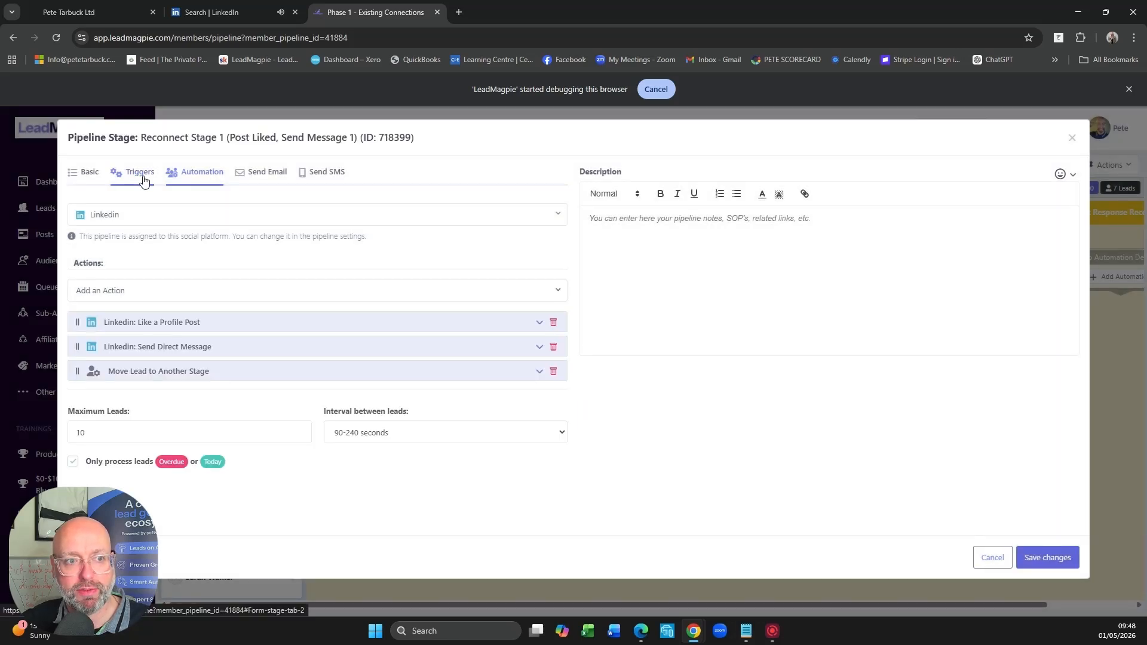
{"action": "left_click", "coordinate": [143, 181]}
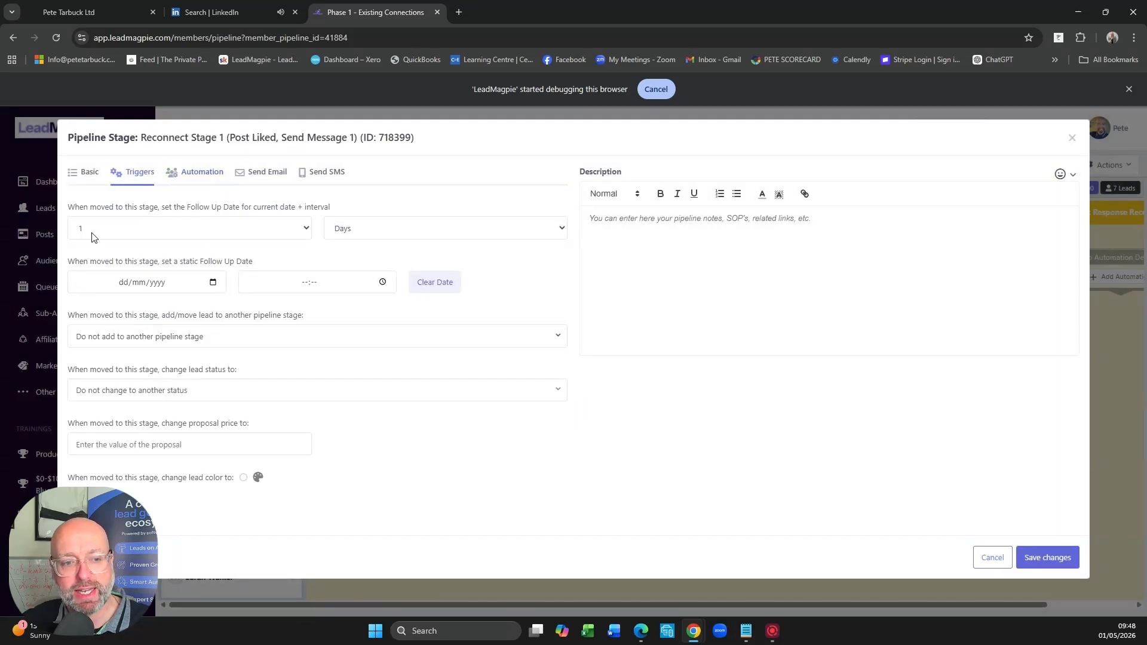
{"action": "left_click", "coordinate": [190, 178]}
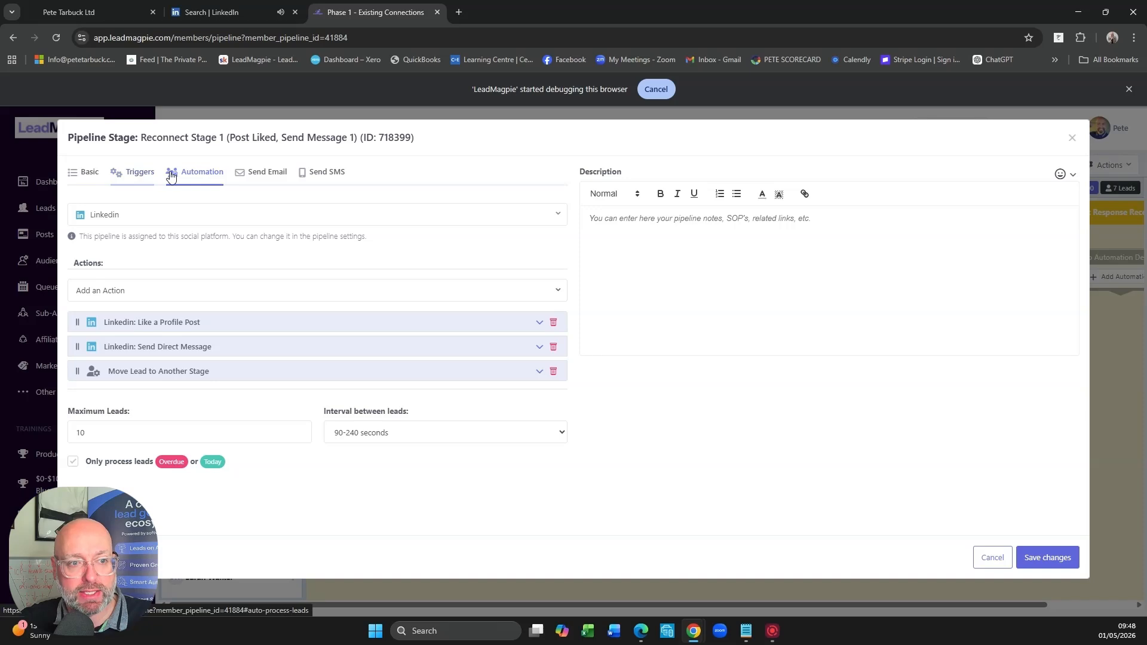
{"action": "left_click", "coordinate": [539, 322]}
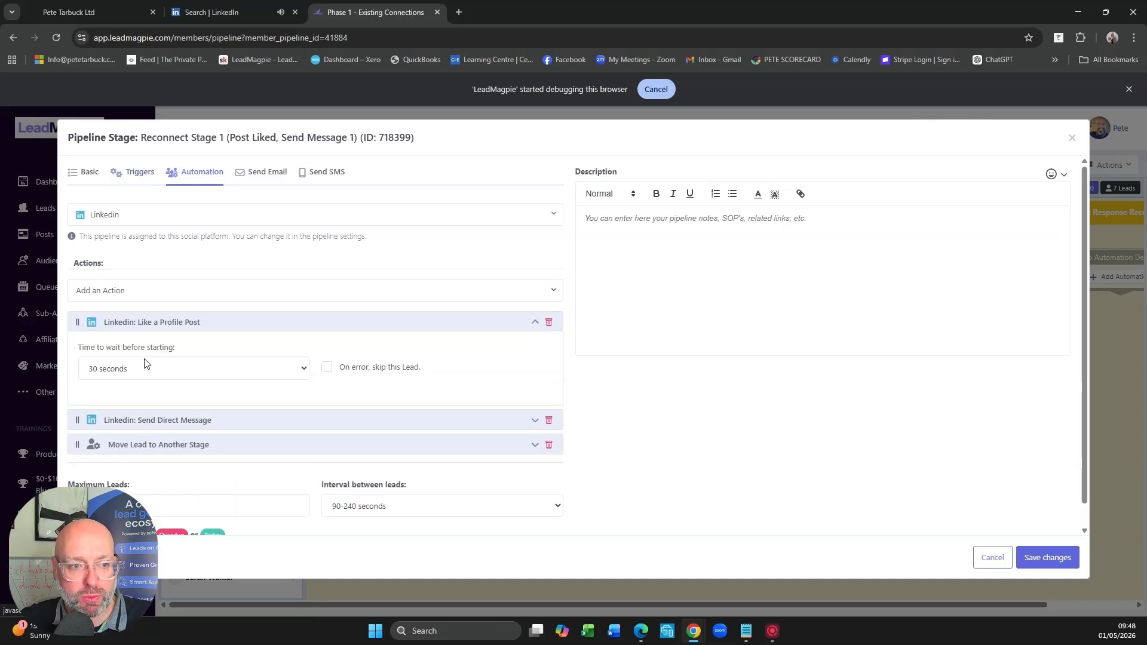
{"action": "left_click", "coordinate": [532, 322]}
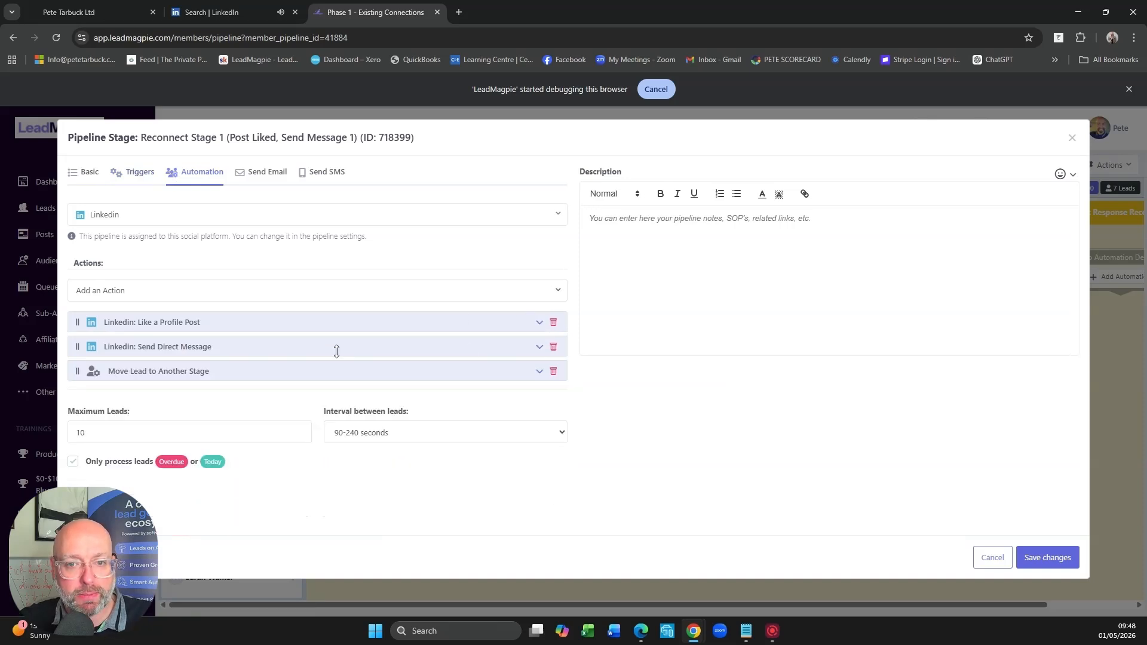
- Preview the PHASE 1 re-connect message templates assigned to Reconnect Stage 1's LinkedIn Send Direct Message action
{"action": "left_click", "coordinate": [538, 348]}
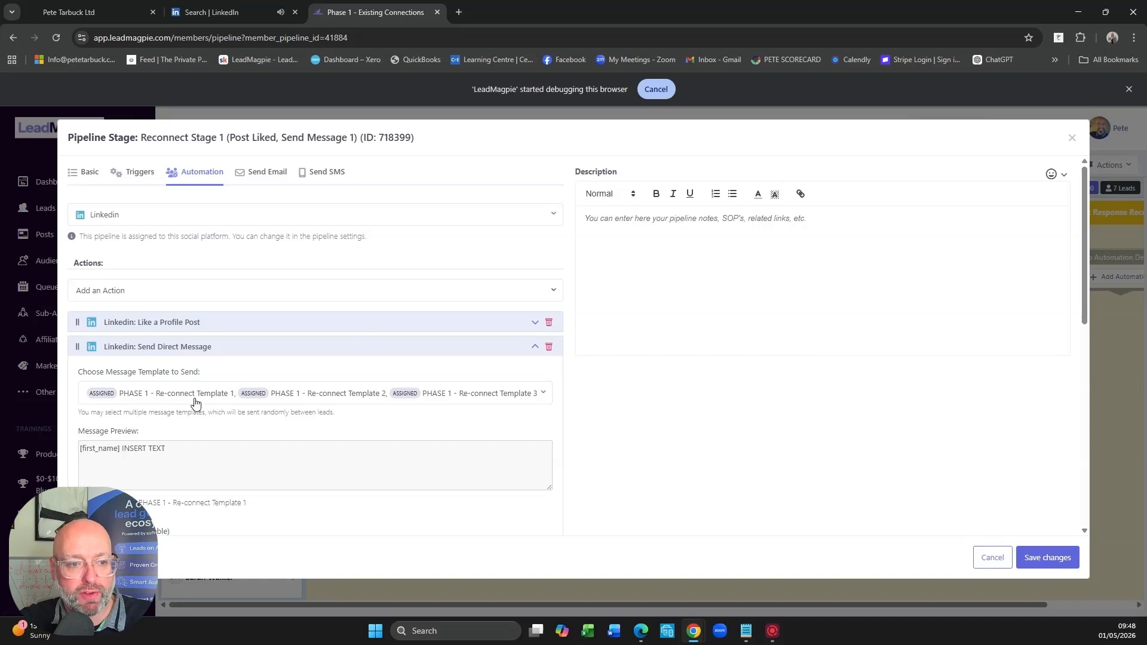
{"action": "mouse_move", "coordinate": [171, 455]}
{"action": "left_mouse_down"}
{"action": "mouse_move", "coordinate": [72, 450]}
{"action": "mouse_move", "coordinate": [172, 451]}
{"action": "left_mouse_up"}
{"action": "left_click", "coordinate": [119, 452]}
{"action": "left_click", "coordinate": [144, 452]}
{"action": "left_click", "coordinate": [181, 451]}
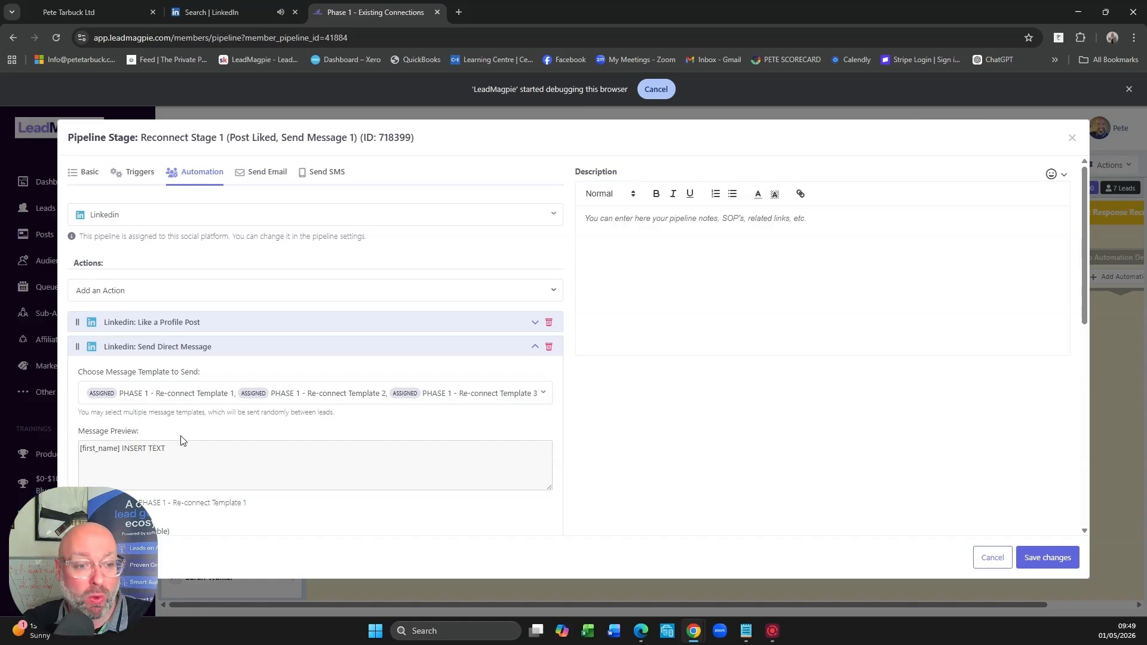
{"action": "scroll", "coordinate": [218, 453], "scroll_direction": "down", "scroll_amount": 1}
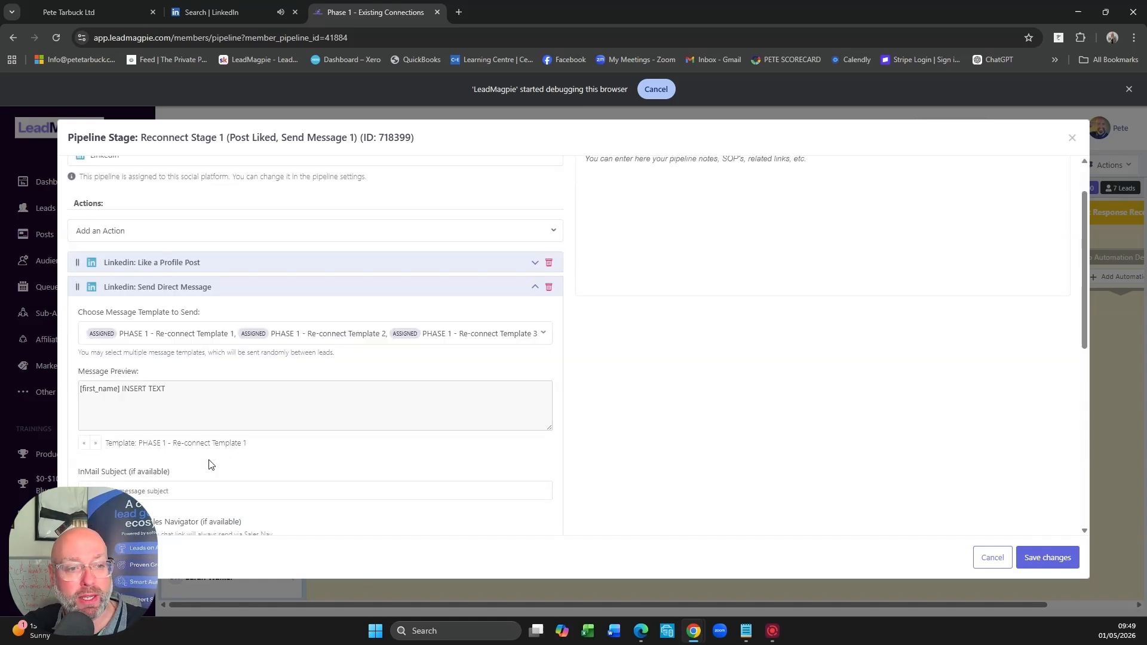
{"action": "left_click", "coordinate": [95, 444]}
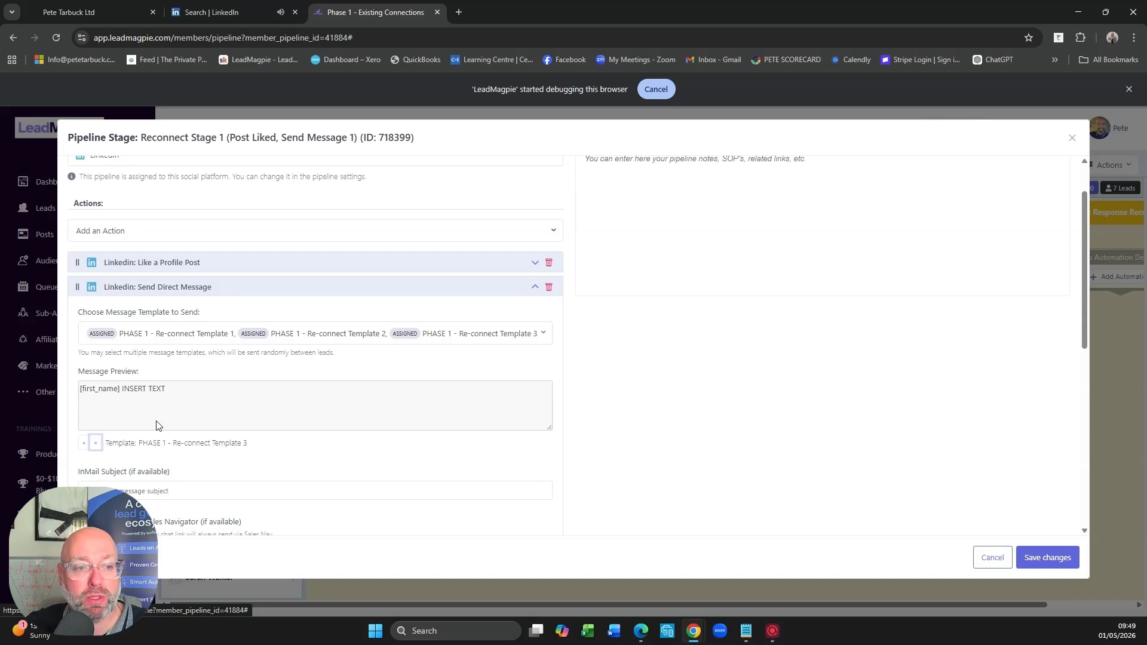
{"action": "left_click", "coordinate": [96, 450]}
{"action": "left_click", "coordinate": [97, 447]}
{"action": "left_click", "coordinate": [97, 445]}
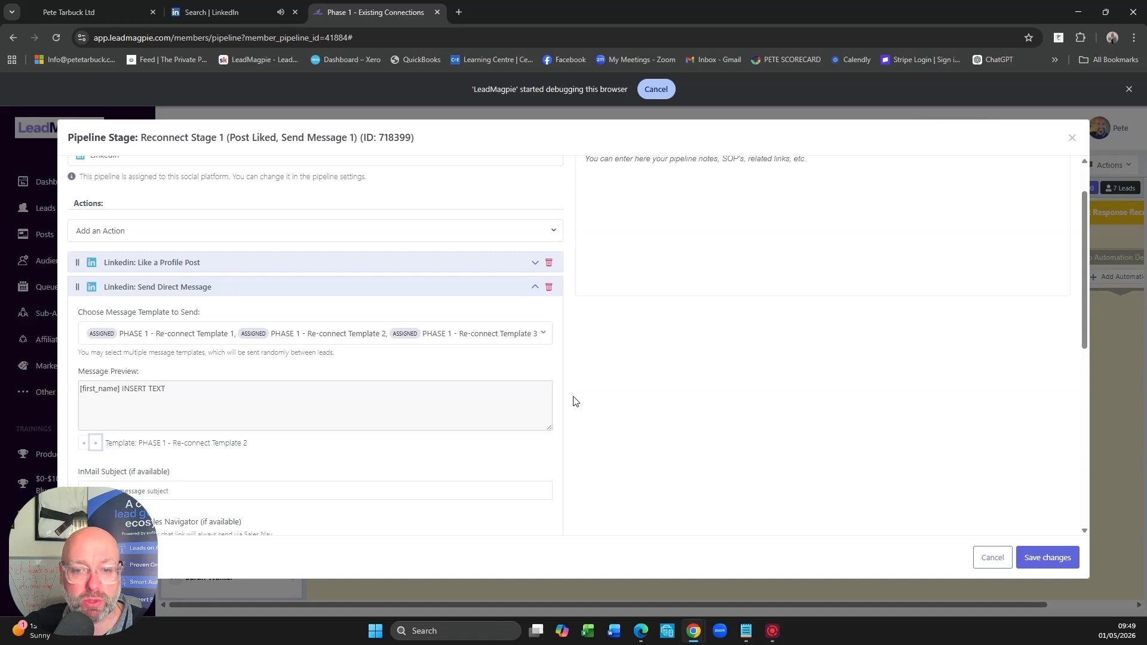
- Review the direct message action's sending conditions, wait time, retry settings and maximum-retries outcome
{"action": "scroll", "coordinate": [573, 401], "scroll_direction": "down", "scroll_amount": 4}
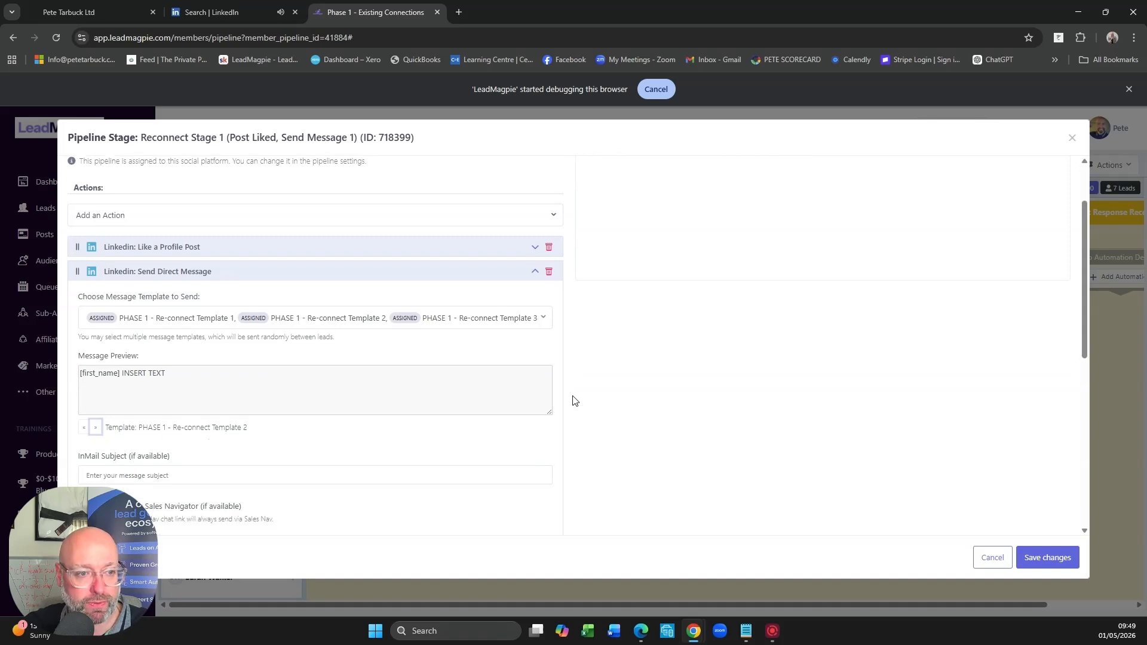
{"action": "scroll", "coordinate": [250, 337], "scroll_direction": "down", "scroll_amount": 3}
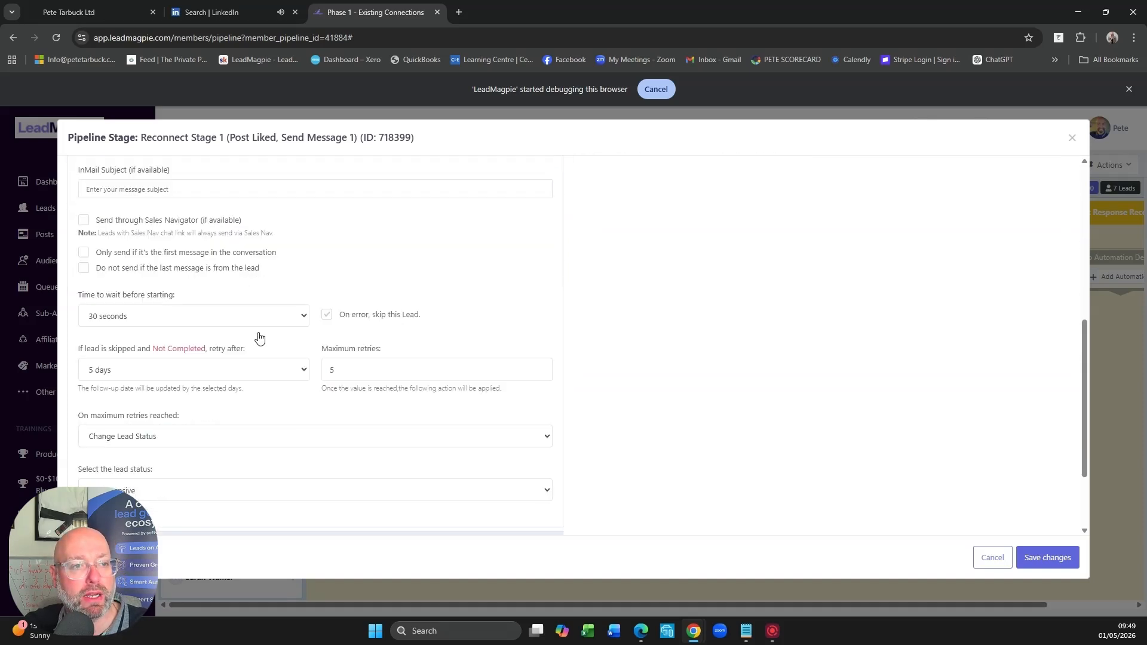
{"action": "scroll", "coordinate": [120, 249], "scroll_direction": "up", "scroll_amount": 1}
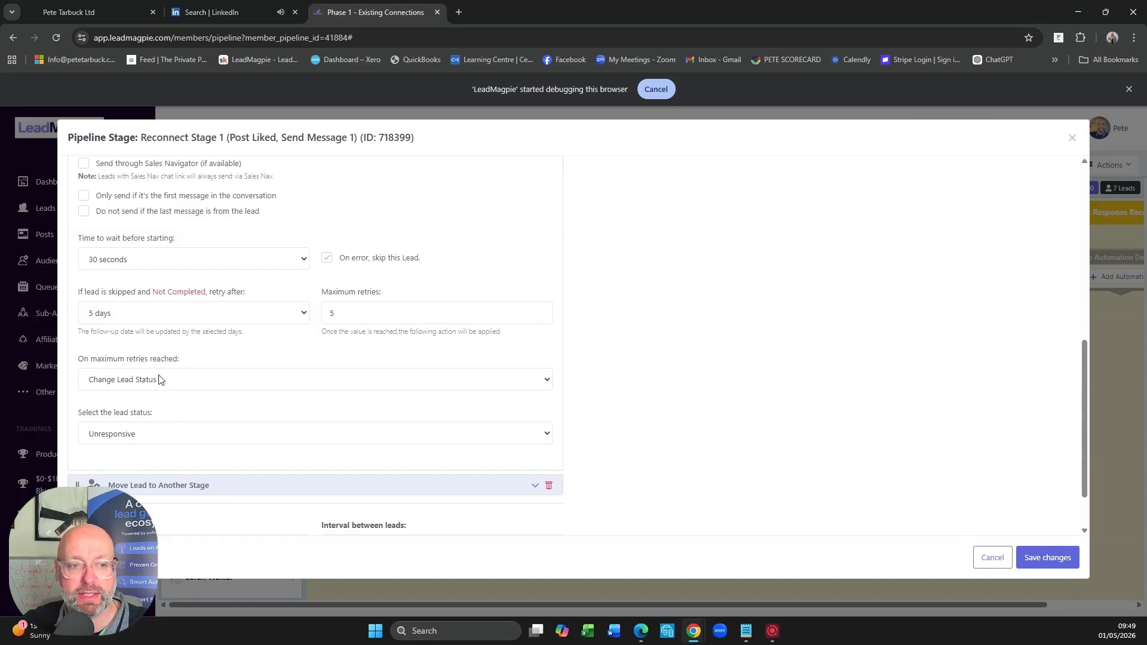
- Review Reconnect Stage 1's Move Lead to Another Stage destination and its maximum leads setting, and close the settings without saving
{"action": "scroll", "coordinate": [319, 414], "scroll_direction": "down", "scroll_amount": 2}
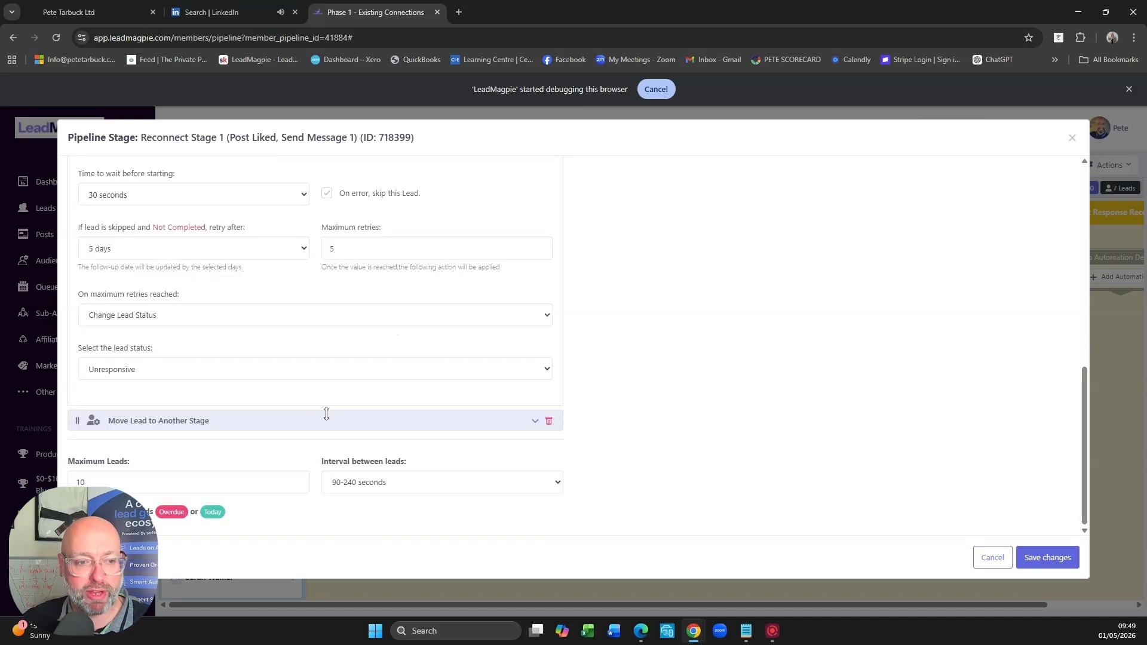
{"action": "left_click", "coordinate": [536, 424]}
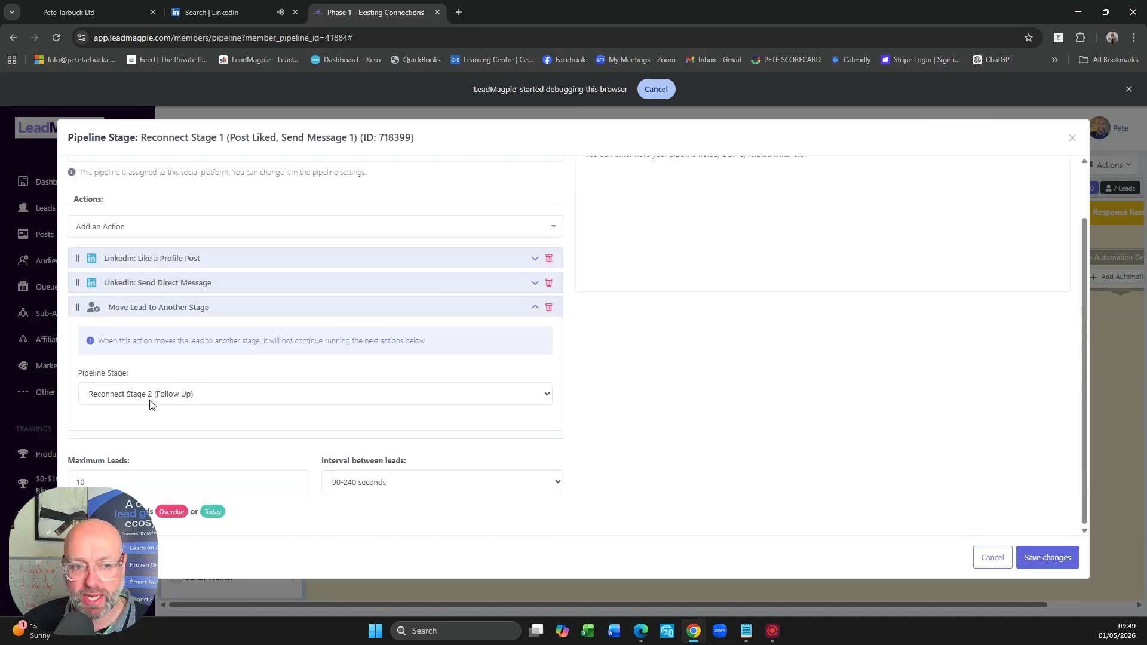
{"action": "double_click", "coordinate": [95, 483]}
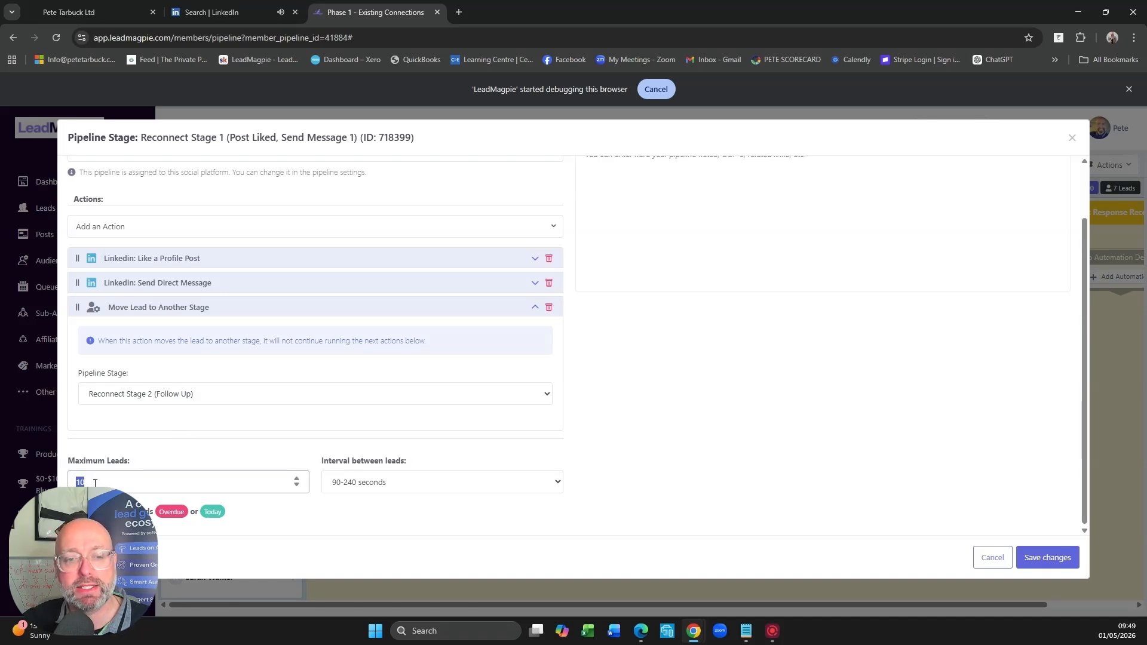
{"action": "left_click", "coordinate": [186, 485]}
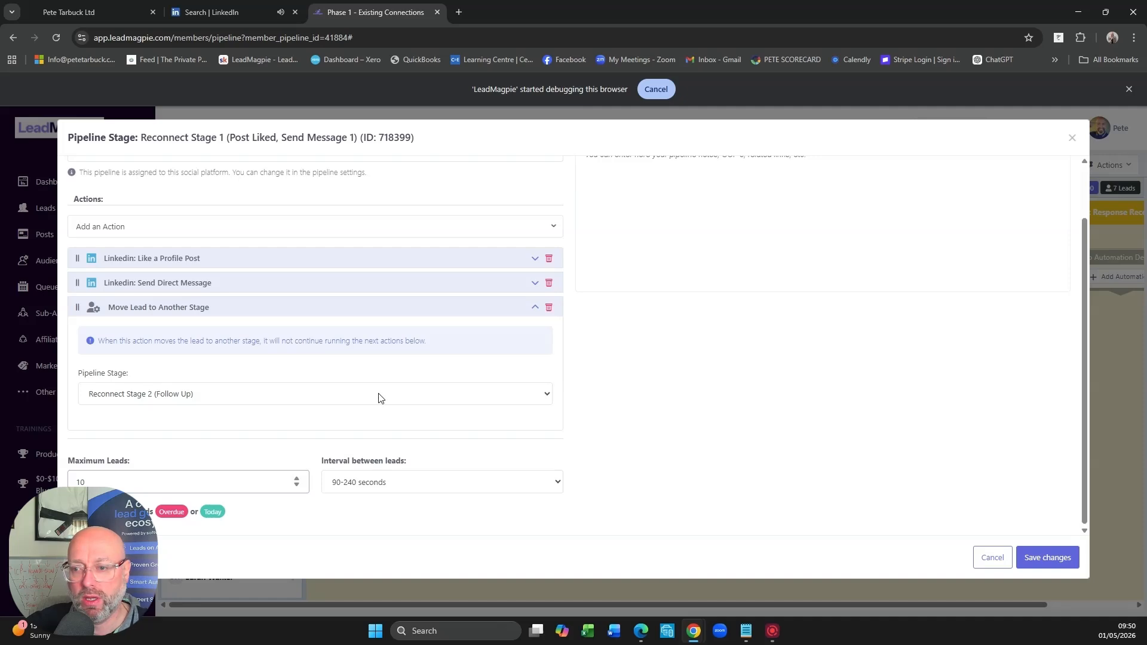
{"action": "scroll", "coordinate": [494, 416], "scroll_direction": "up", "scroll_amount": 1}
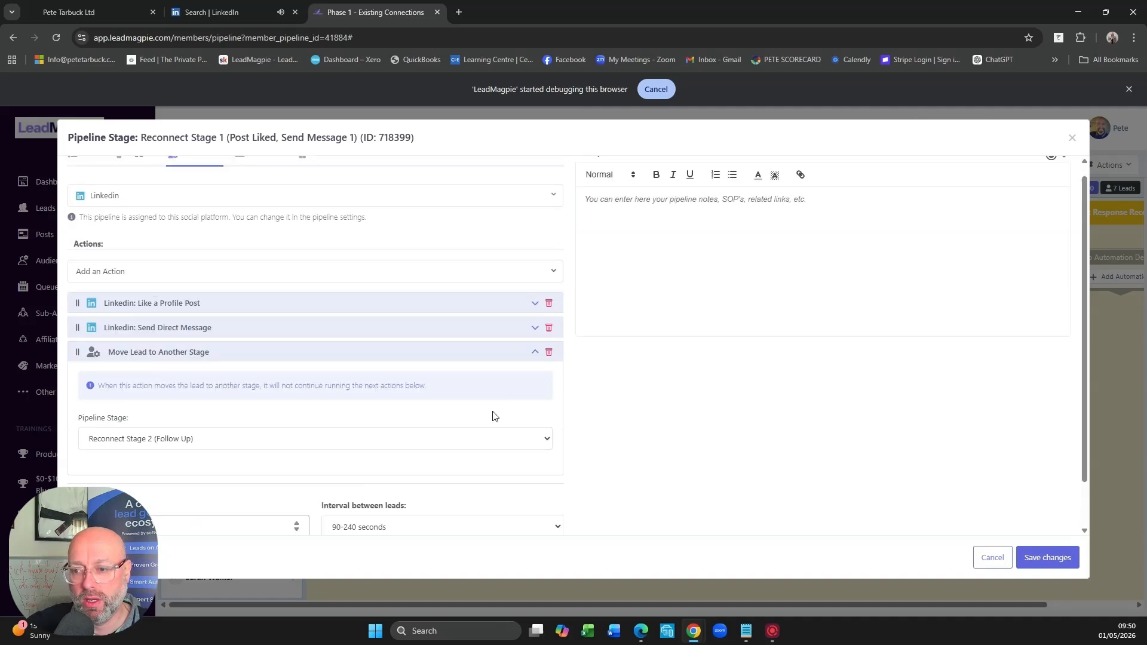
{"action": "left_click", "coordinate": [993, 558]}
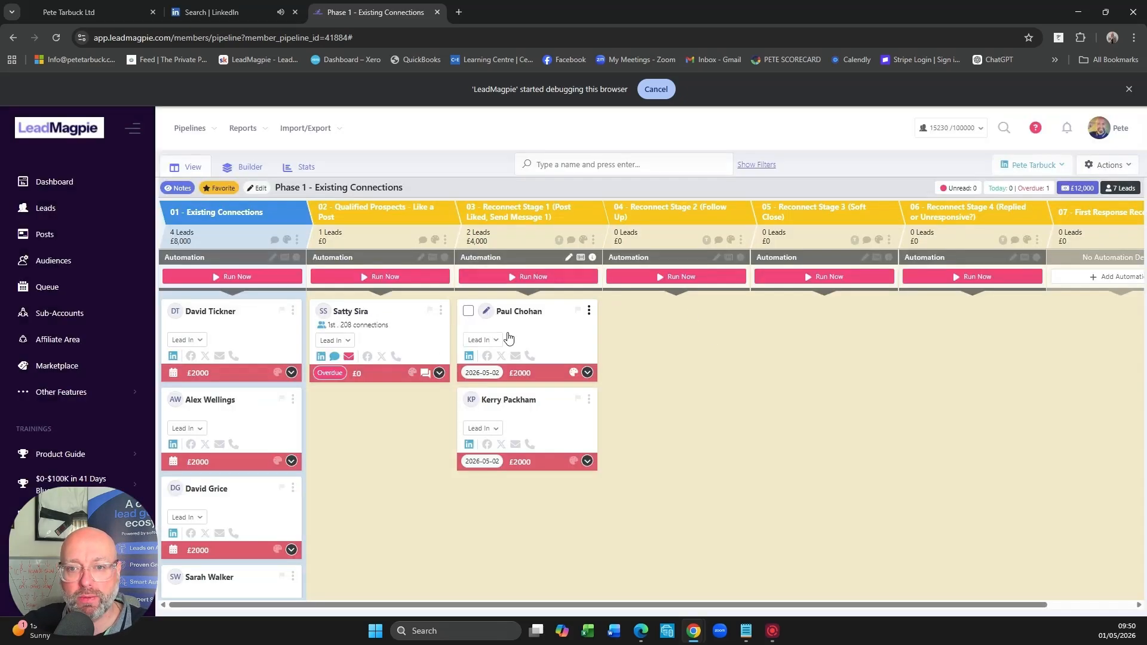
- Move both leads from Reconnect Stage 1 to Reconnect Stage 2 (Follow Up)
{"action": "left_click_drag", "start_coordinate": [509, 338], "coordinate": [669, 342]}
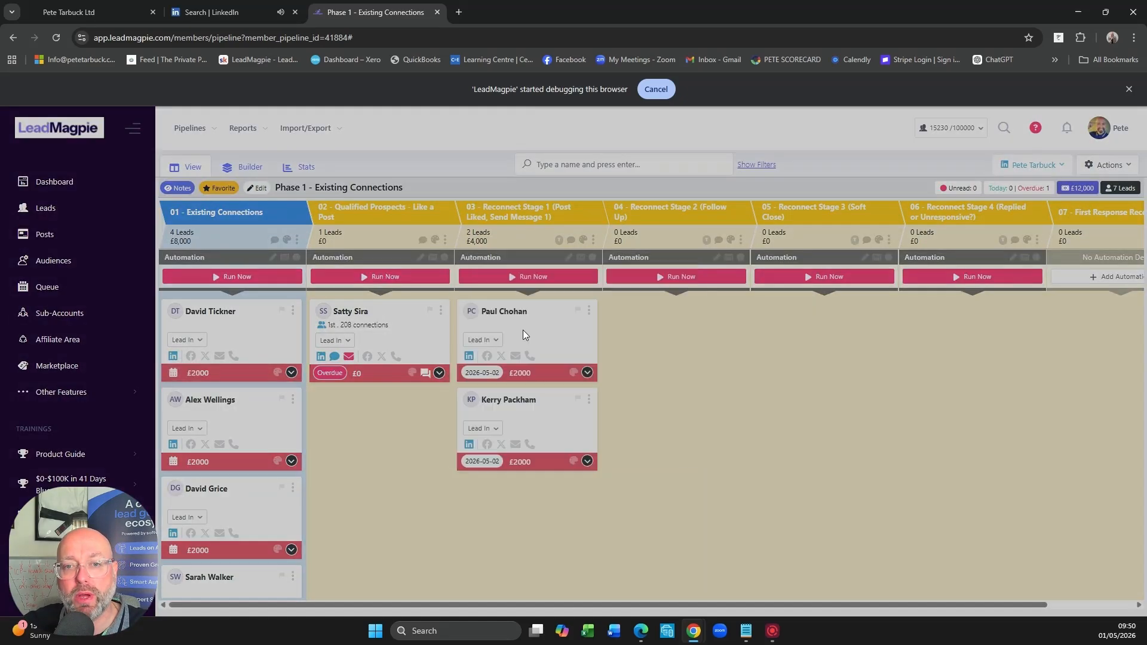
{"action": "left_click_drag", "start_coordinate": [541, 338], "coordinate": [687, 365]}
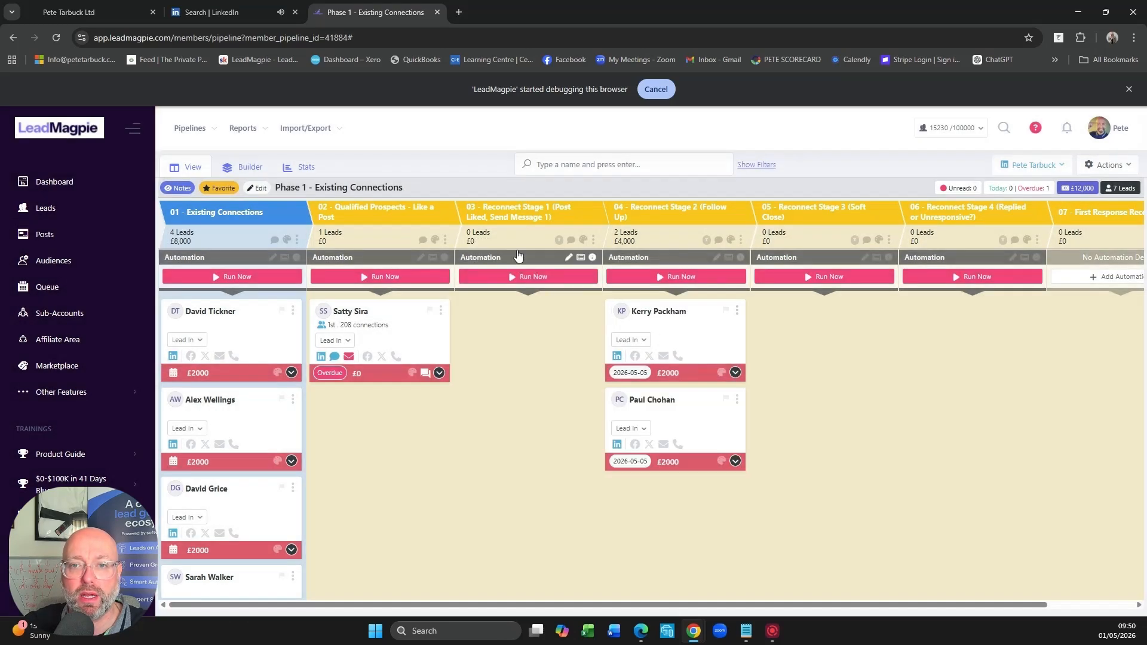
- Open Reconnect Stage 2's automation settings and review its follow-up date trigger and Move Lead to Another Stage if They've Replied action
{"action": "left_click", "coordinate": [717, 258]}
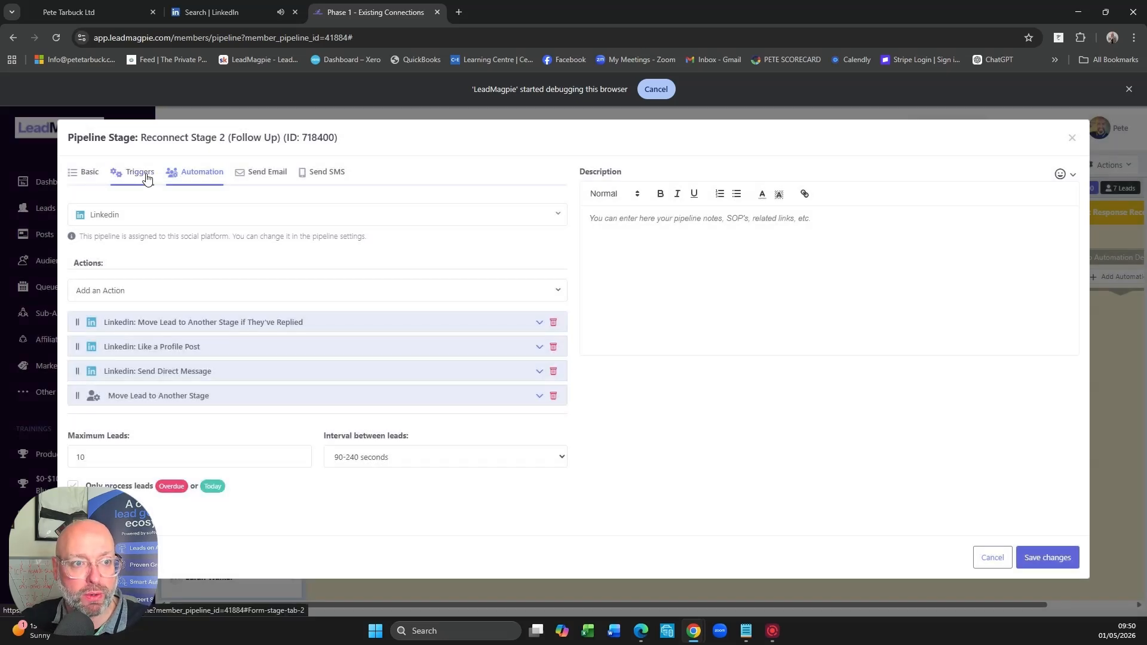
{"action": "left_click", "coordinate": [139, 173]}
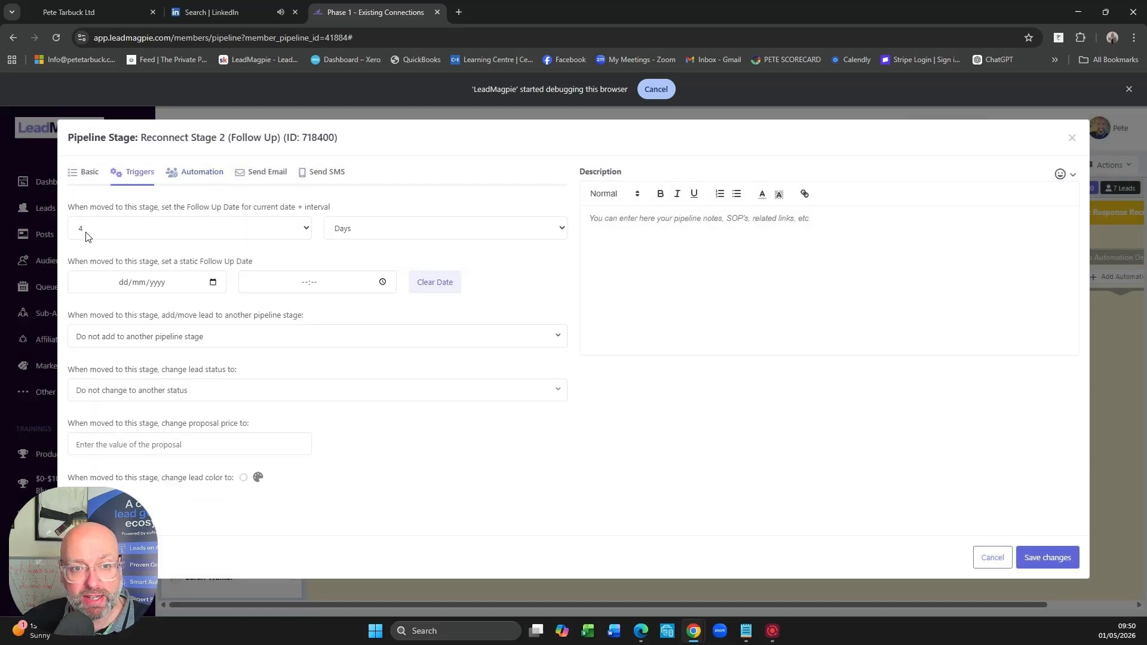
{"action": "left_click", "coordinate": [188, 175]}
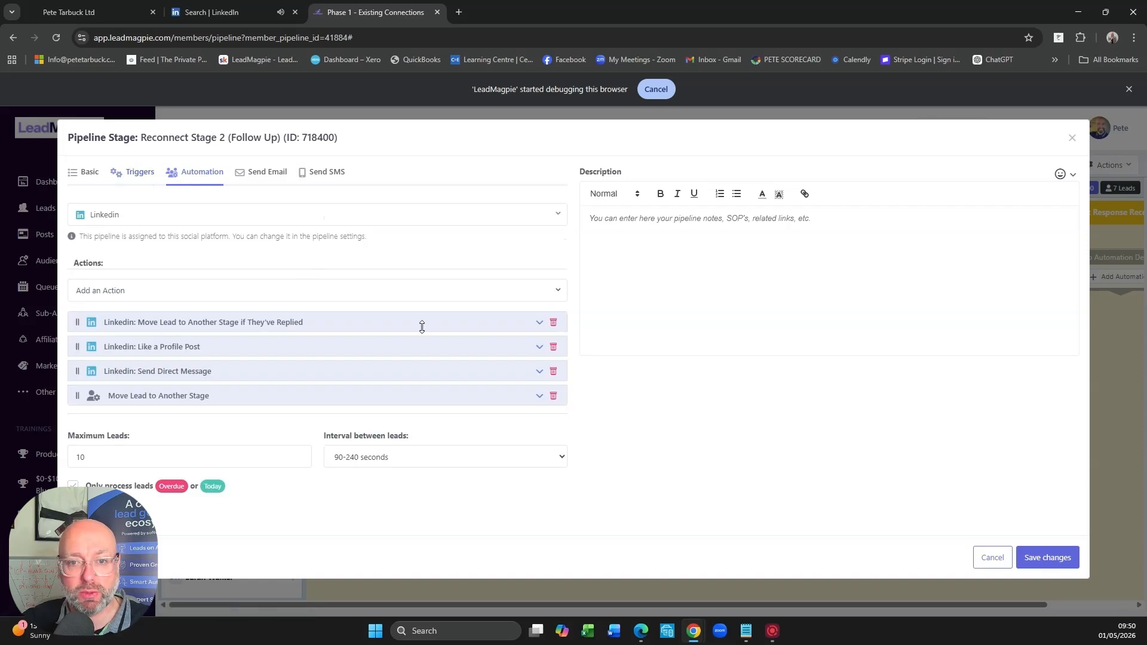
{"action": "left_click", "coordinate": [540, 324]}
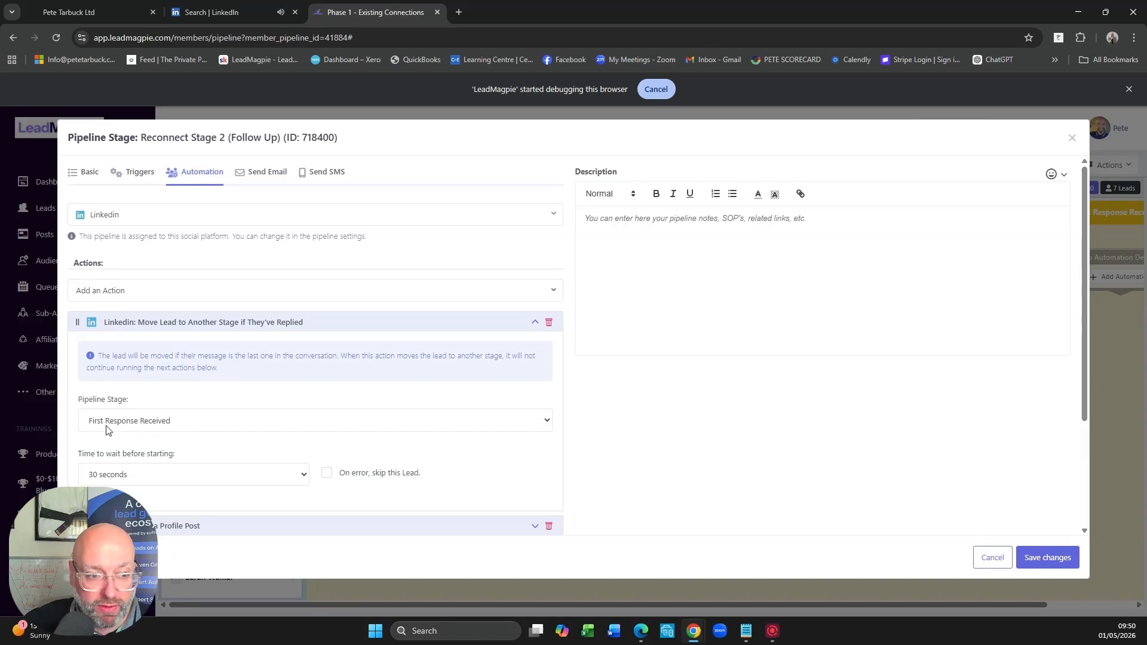
{"action": "left_click", "coordinate": [534, 326]}
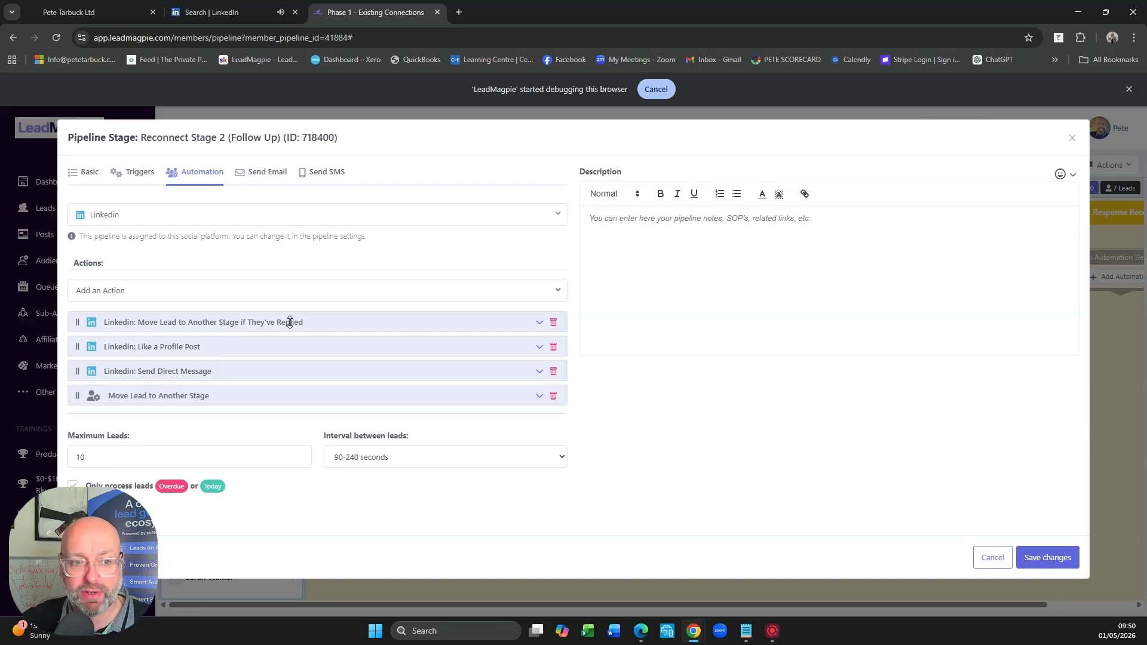
- Review Reconnect Stage 2's direct message templates, next-stage destination and maximum leads, and close the settings without saving
{"action": "left_click", "coordinate": [539, 375]}
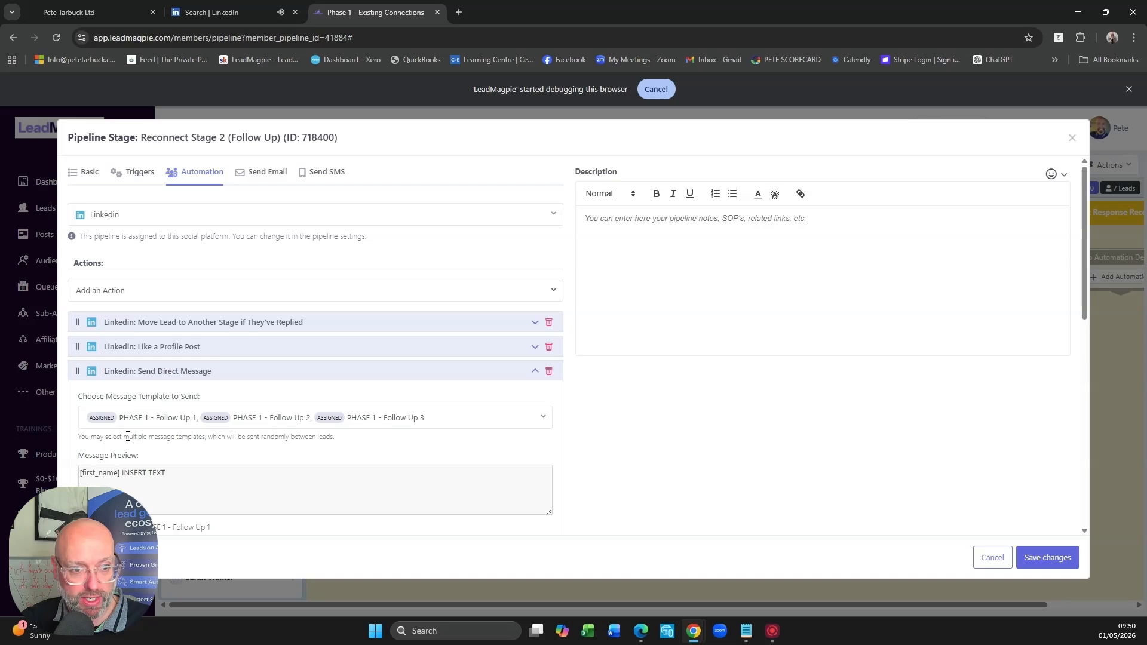
{"action": "left_click", "coordinate": [533, 371]}
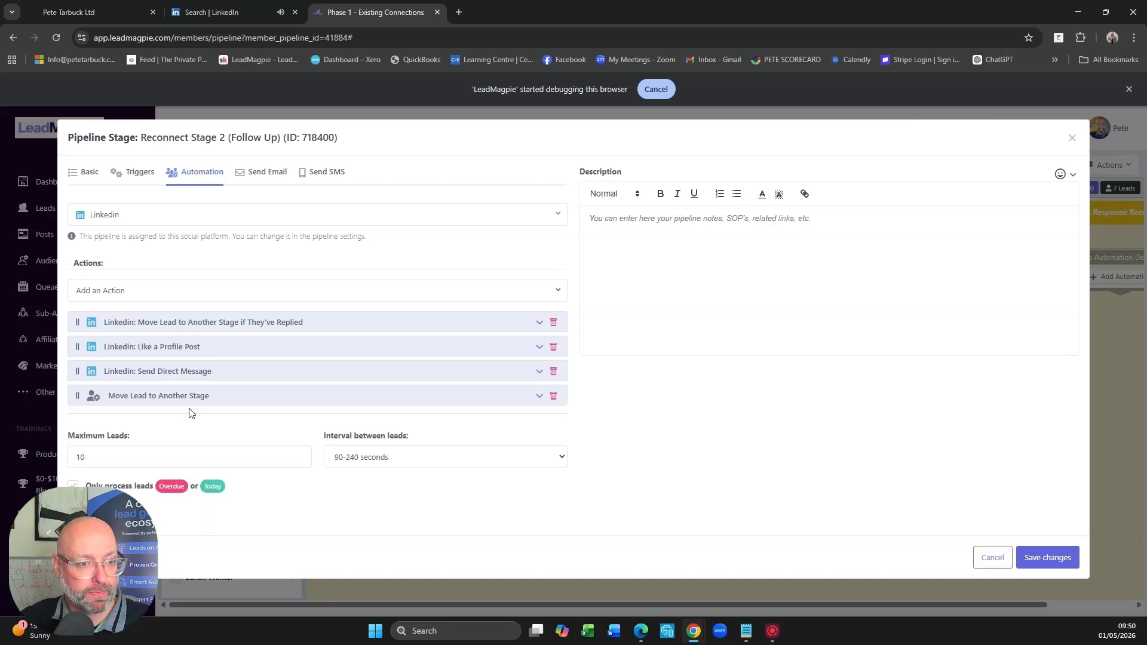
{"action": "left_click", "coordinate": [538, 396]}
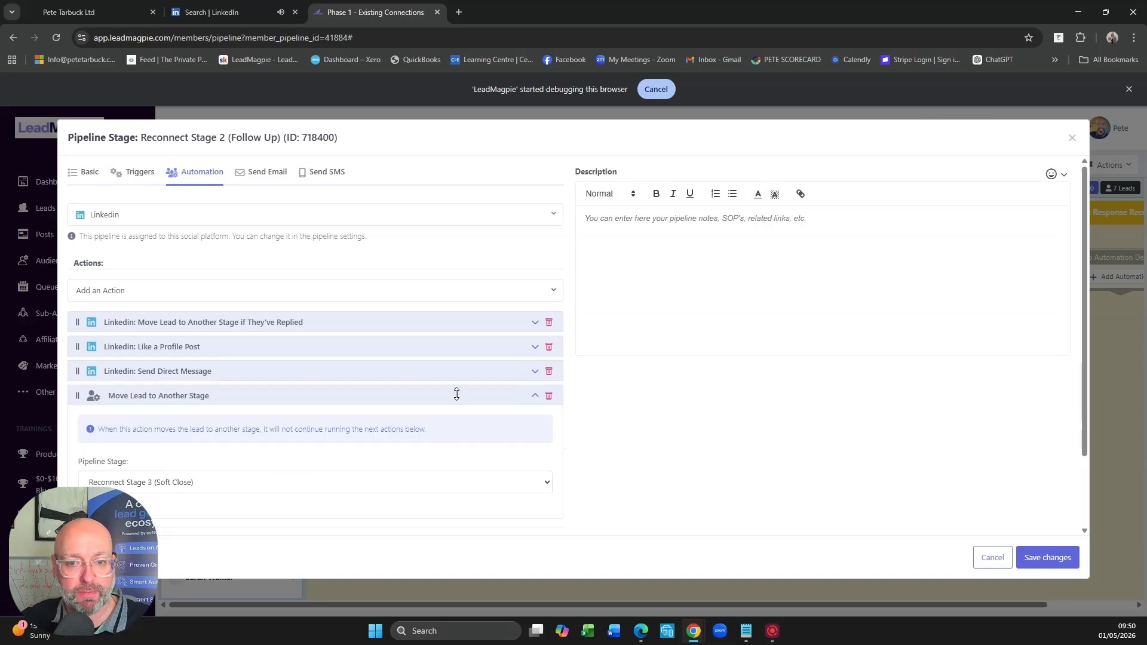
{"action": "left_click", "coordinate": [536, 397]}
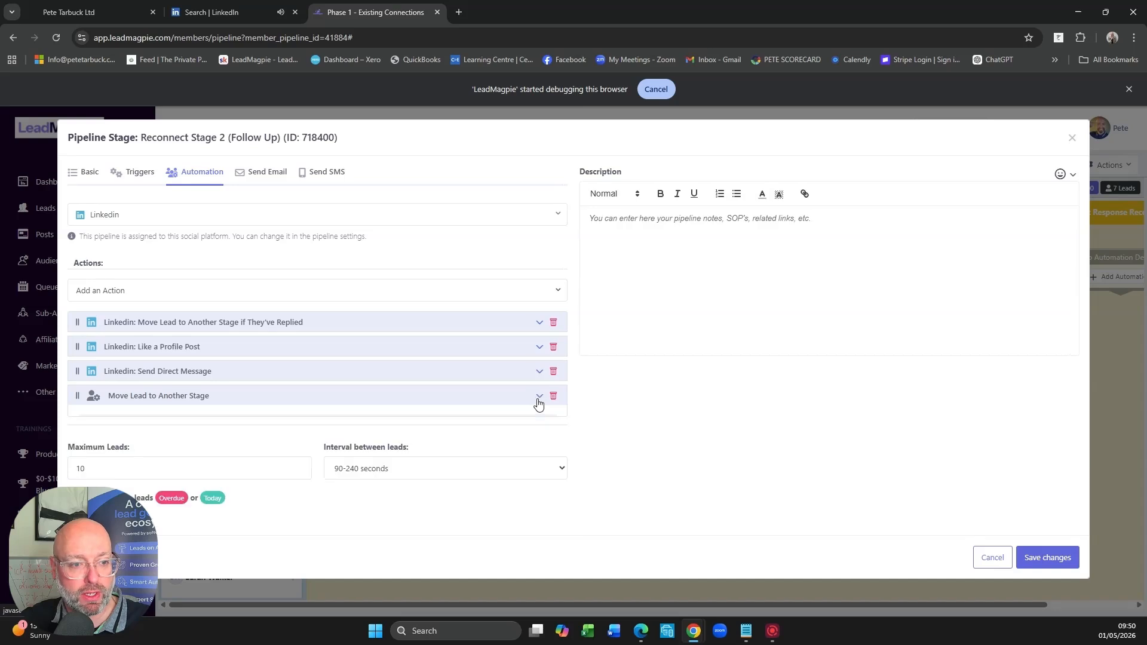
{"action": "double_click", "coordinate": [83, 457]}
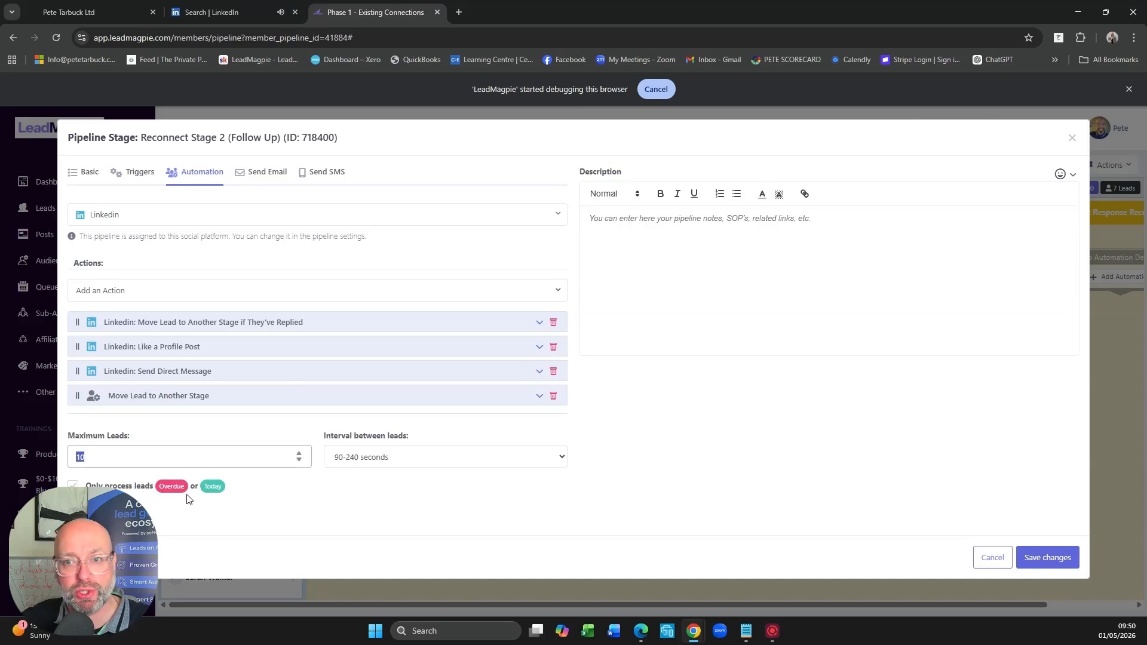
{"action": "left_click", "coordinate": [991, 558]}
- Move the top lead in Reconnect Stage 2 to Reconnect Stage 3 (Soft Close) and on to First Response Received
{"action": "left_click_drag", "start_coordinate": [694, 338], "coordinate": [842, 353]}
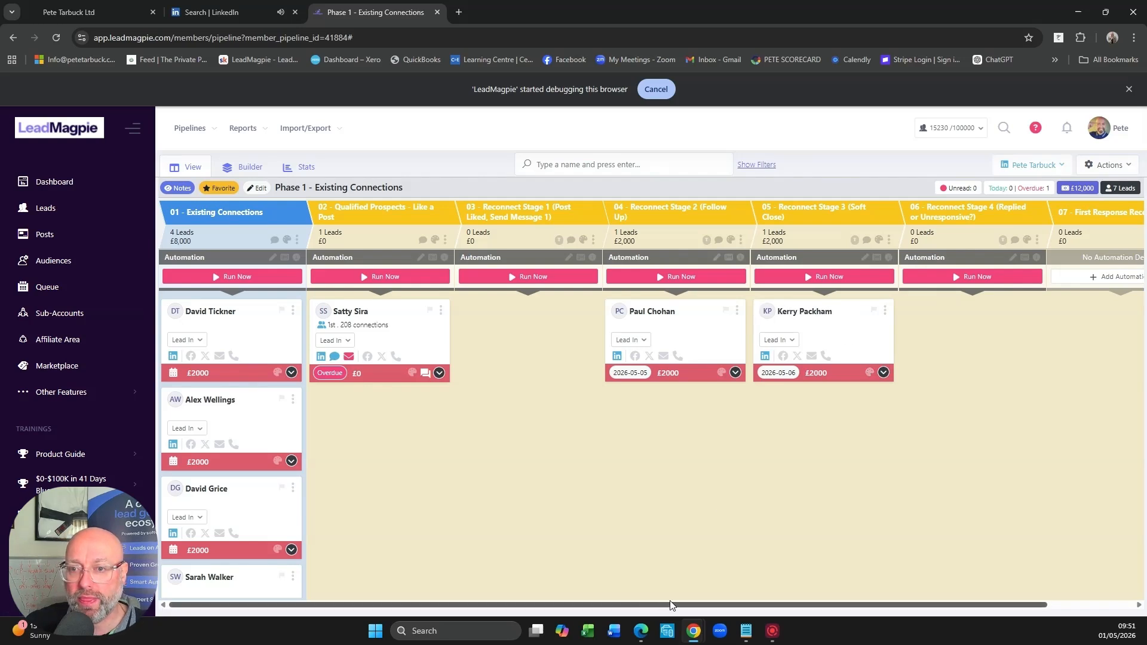
{"action": "left_click_drag", "start_coordinate": [673, 606], "coordinate": [751, 605]}
{"action": "left_click_drag", "start_coordinate": [735, 332], "coordinate": [1029, 329]}
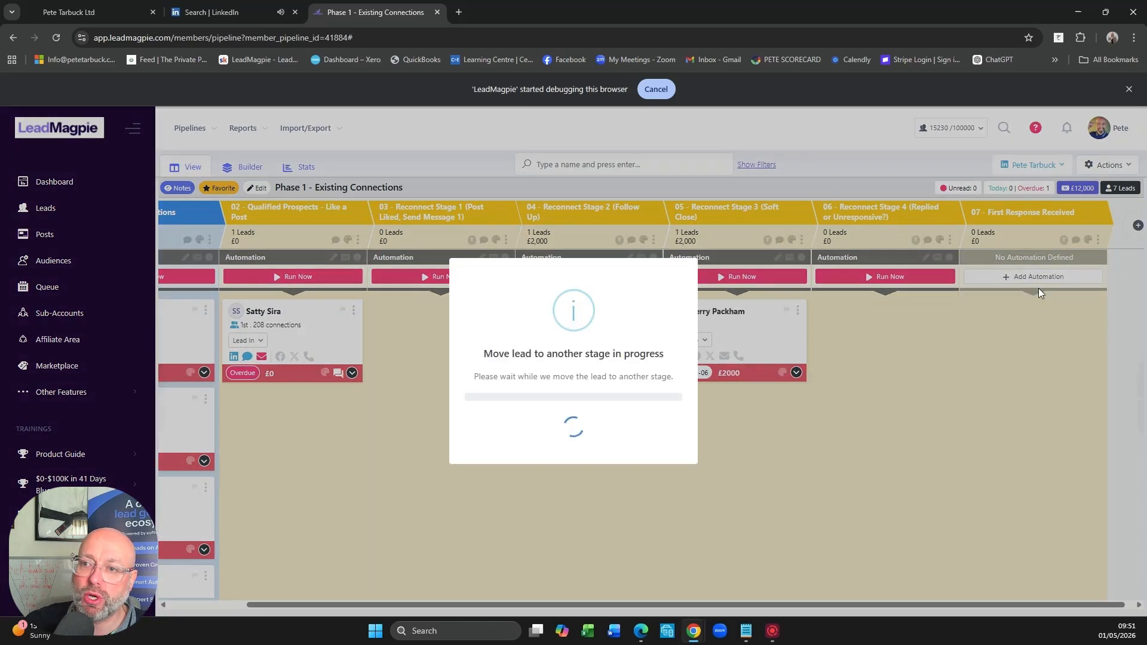